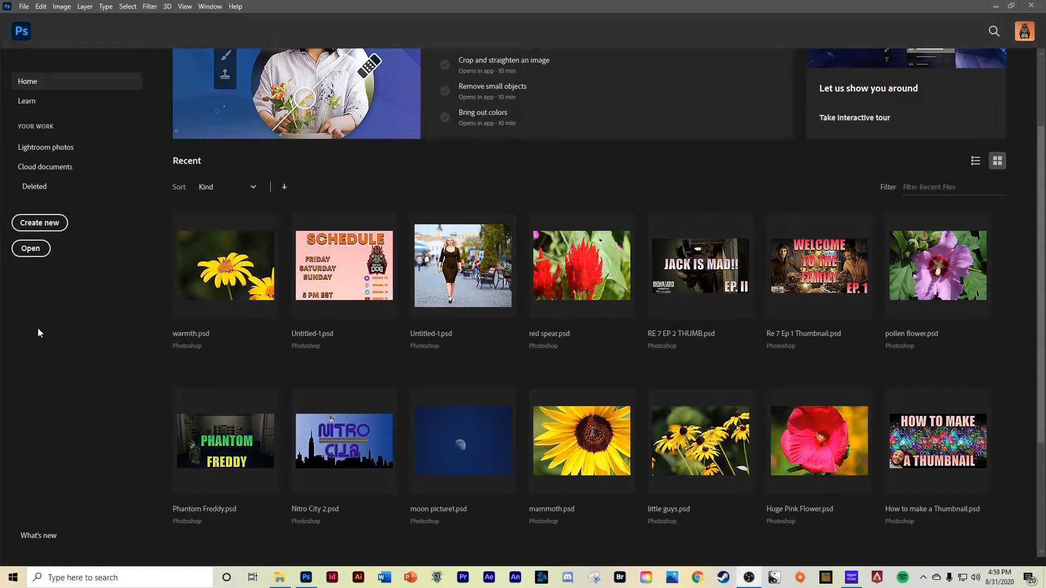
- Create a new 1280 x 720 pixel document at 72 ppi with an artboard, using the recent custom preset
left_click(35, 224)
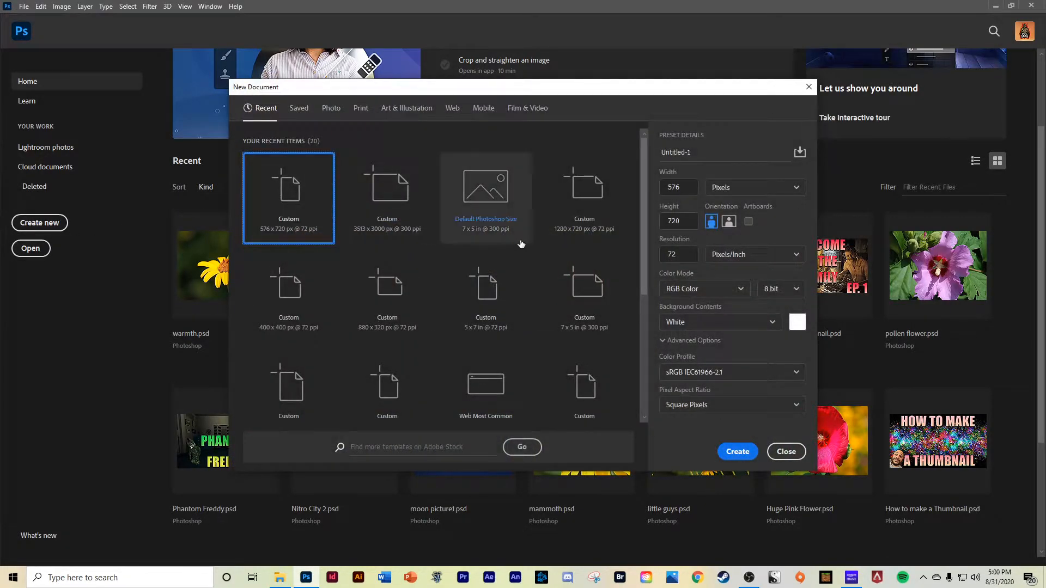
left_click(572, 216)
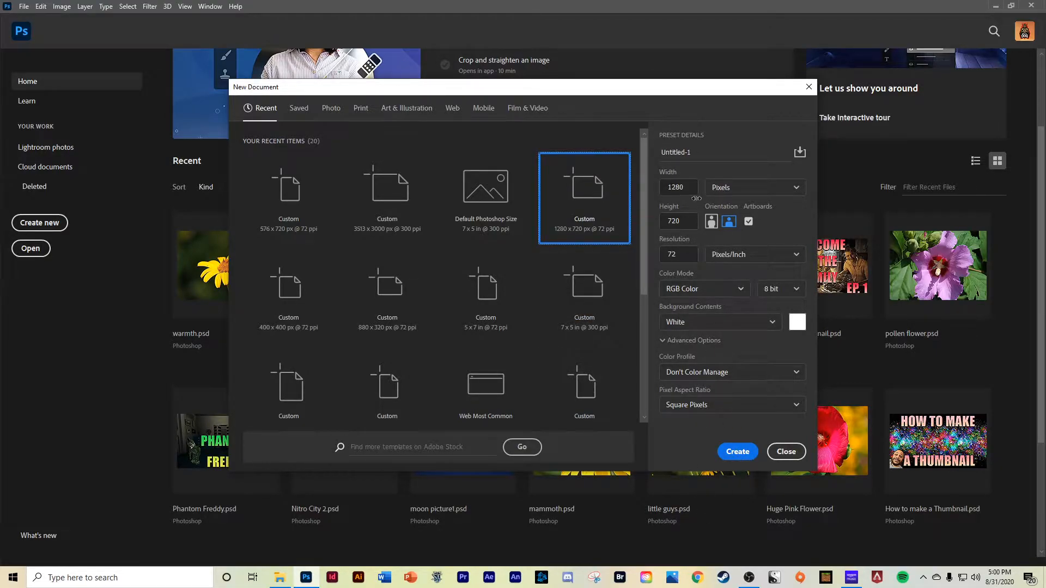
left_click(739, 455)
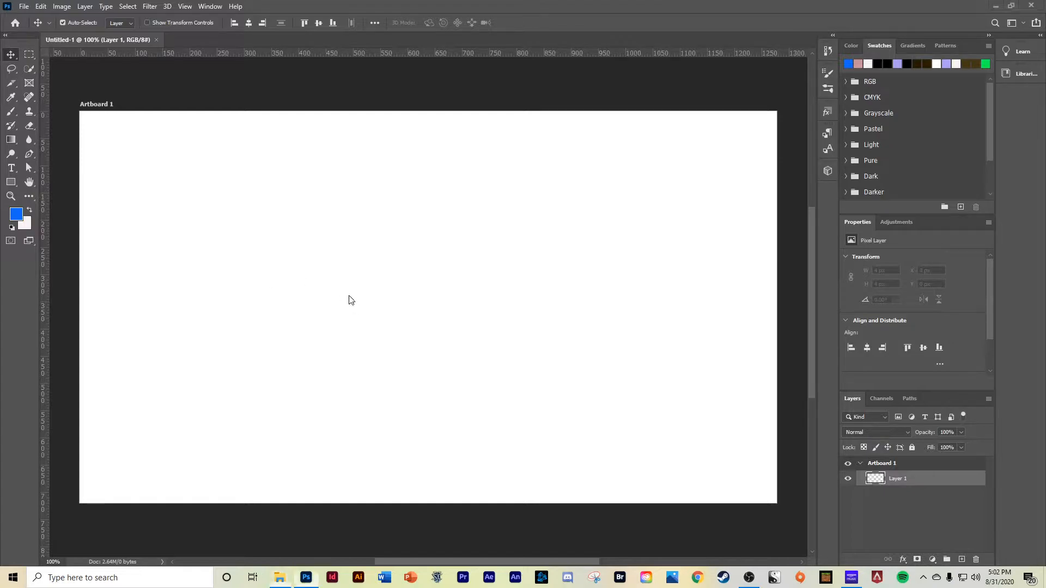
- Place the orange-to-blue striped background image so that it fills the whole artboard
key("ctrl+t")
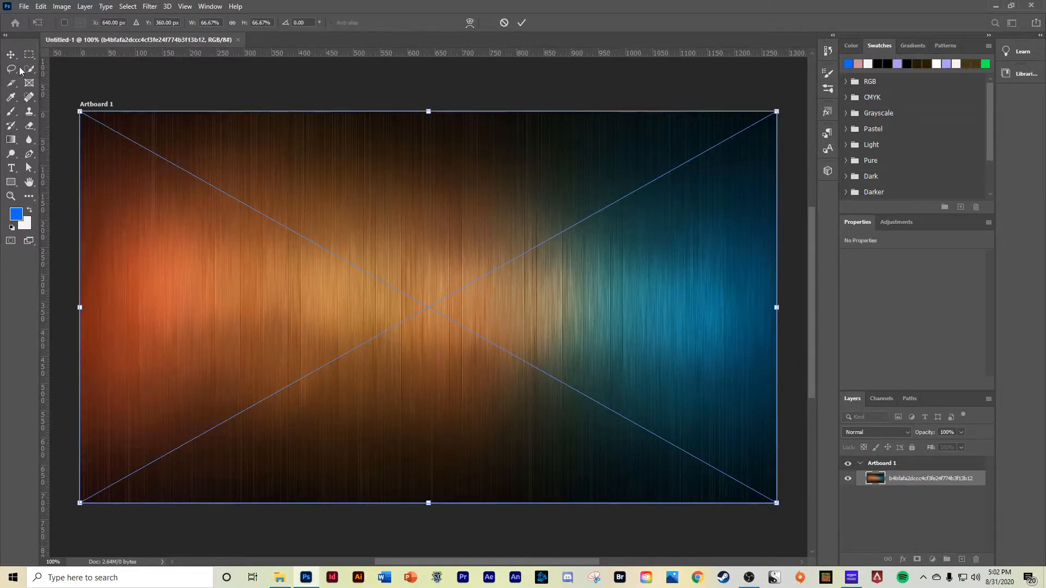
key("Return")
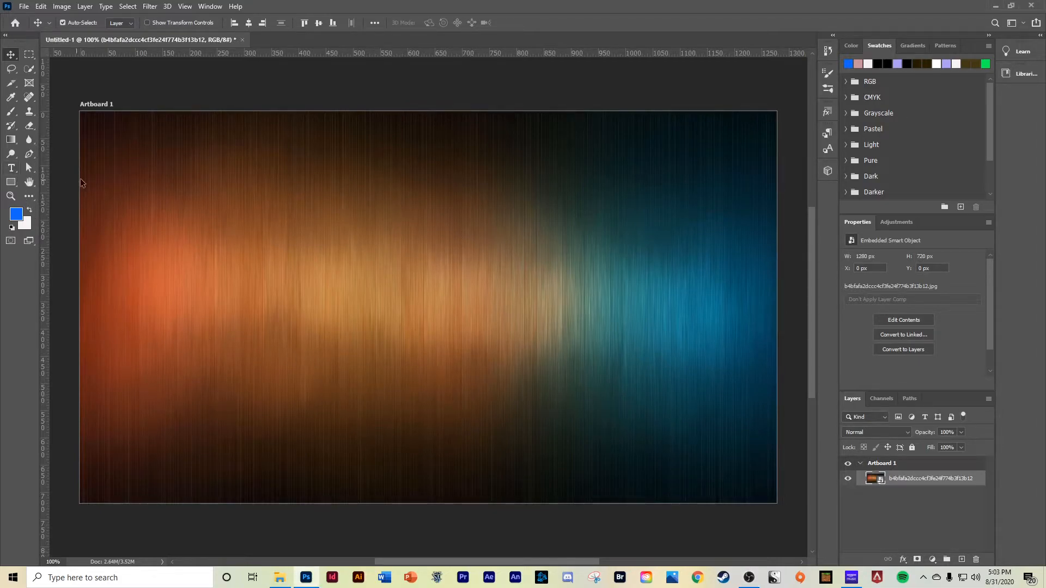
- Draw a text box about 1206 x 409 px across the artboard's upper part and set its font size to 200 pt
left_click(10, 167)
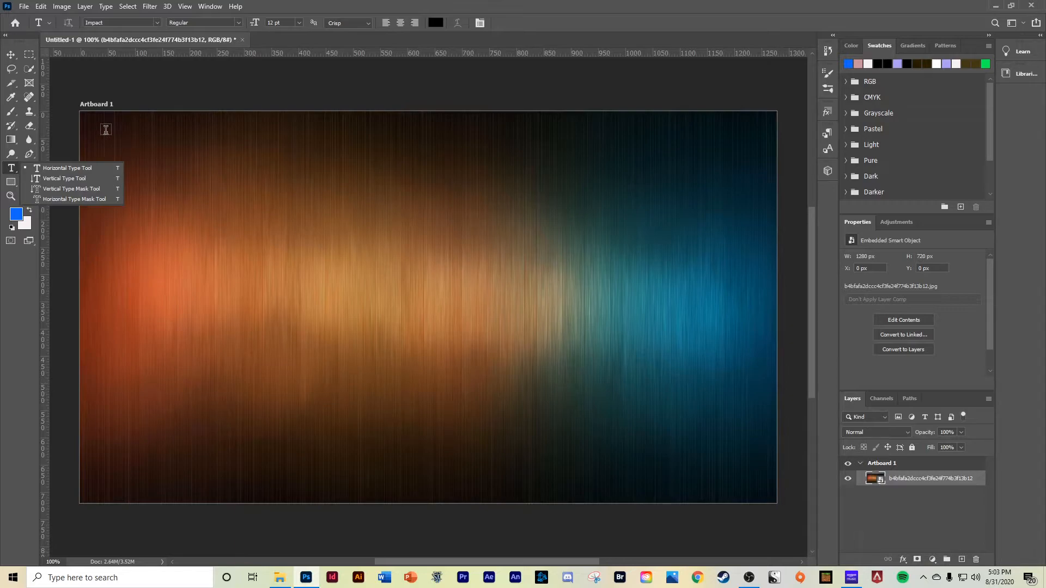
left_click_drag(103, 130, 760, 350)
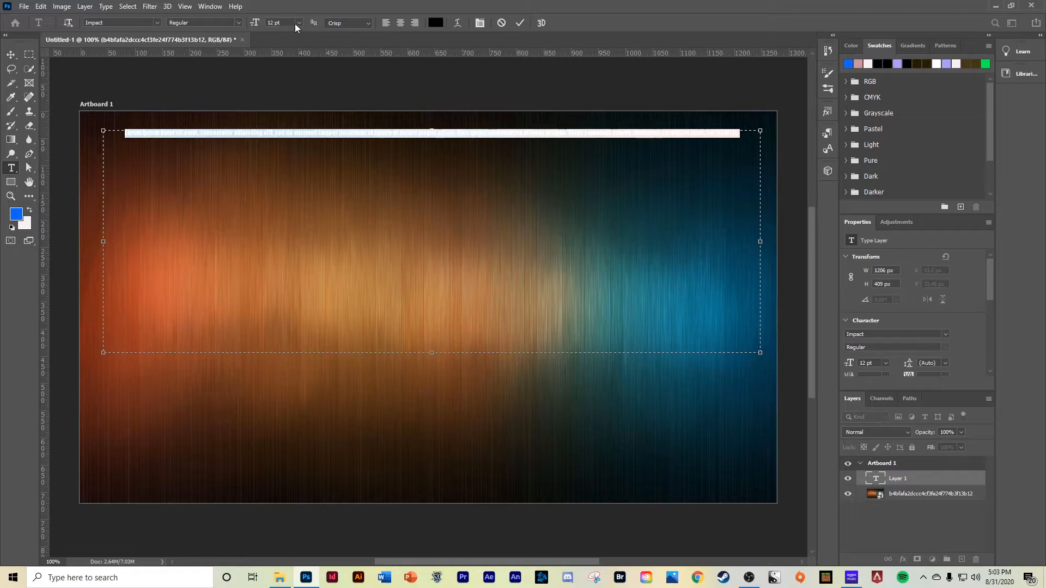
type("300")
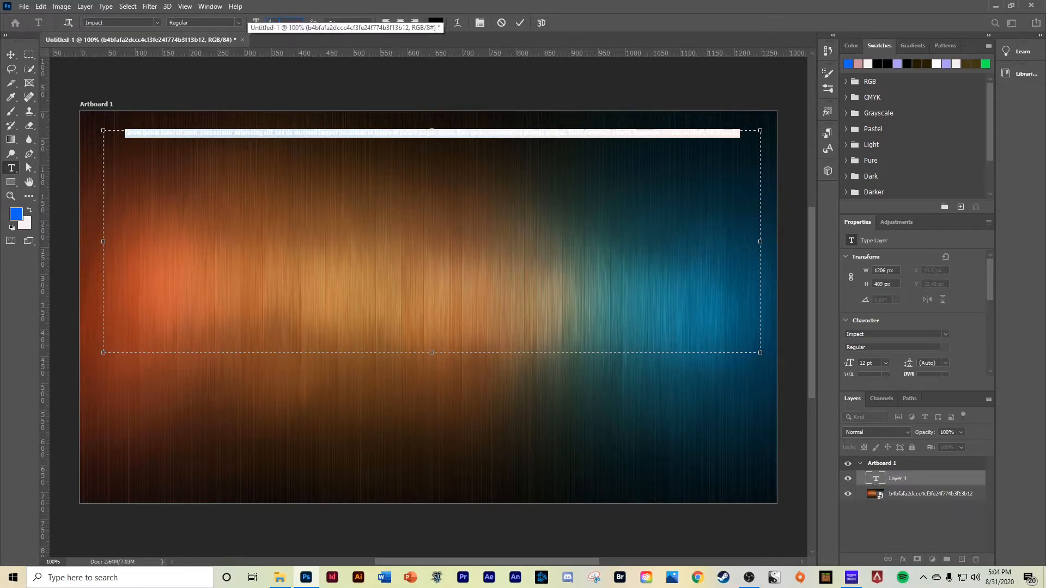
key("Return")
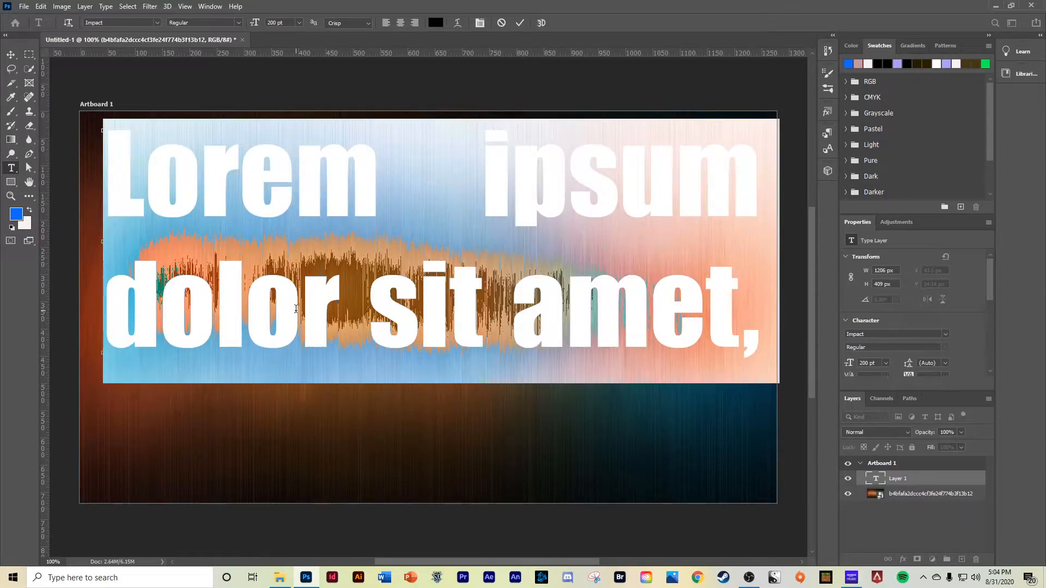
- Replace the placeholder text with "HOW TO MAKE" and shorten the text box to about 193 px high
key("BackSpace")
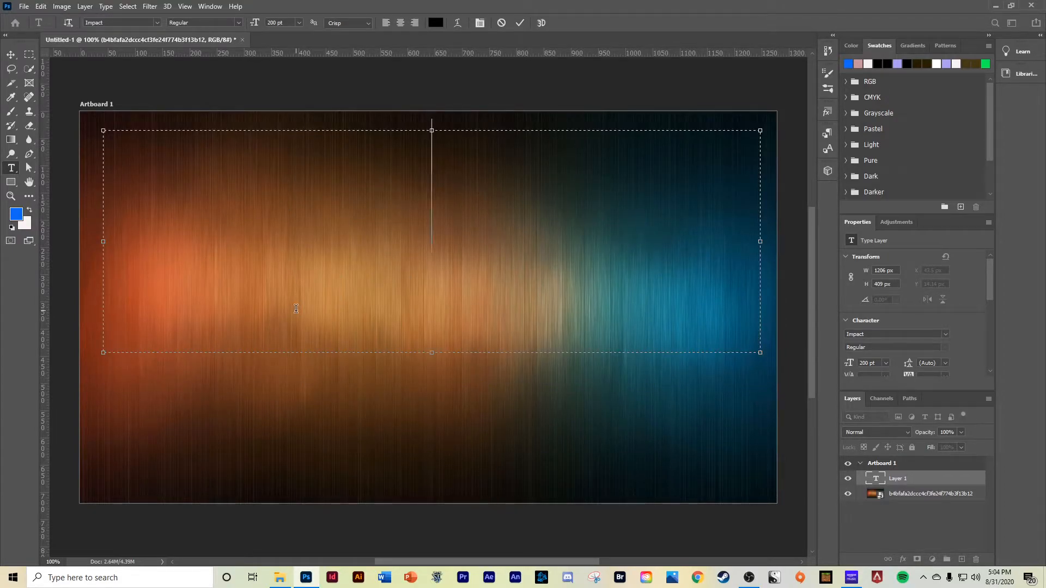
type("HOW TO ")
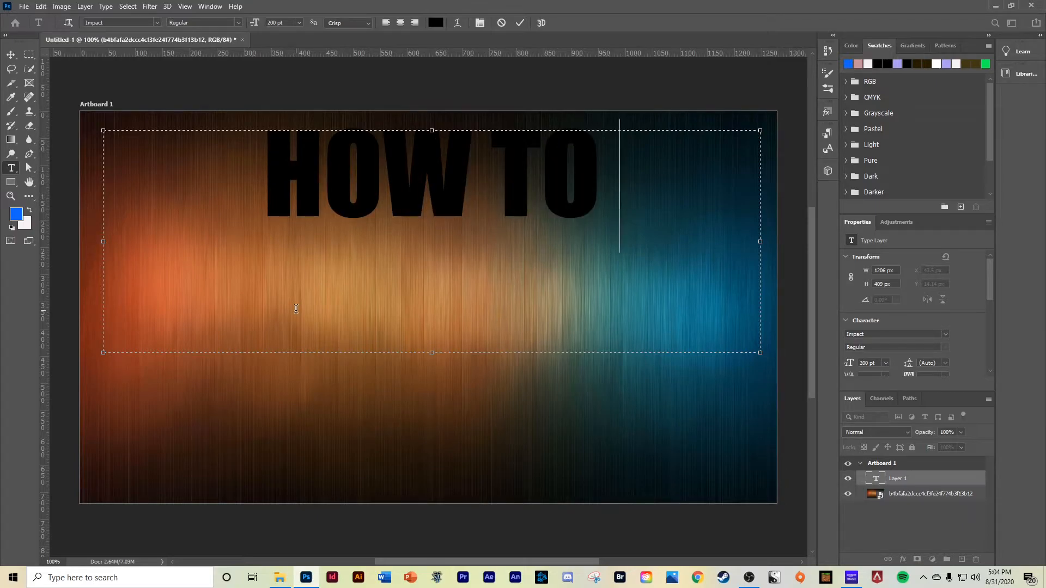
type("MAKE")
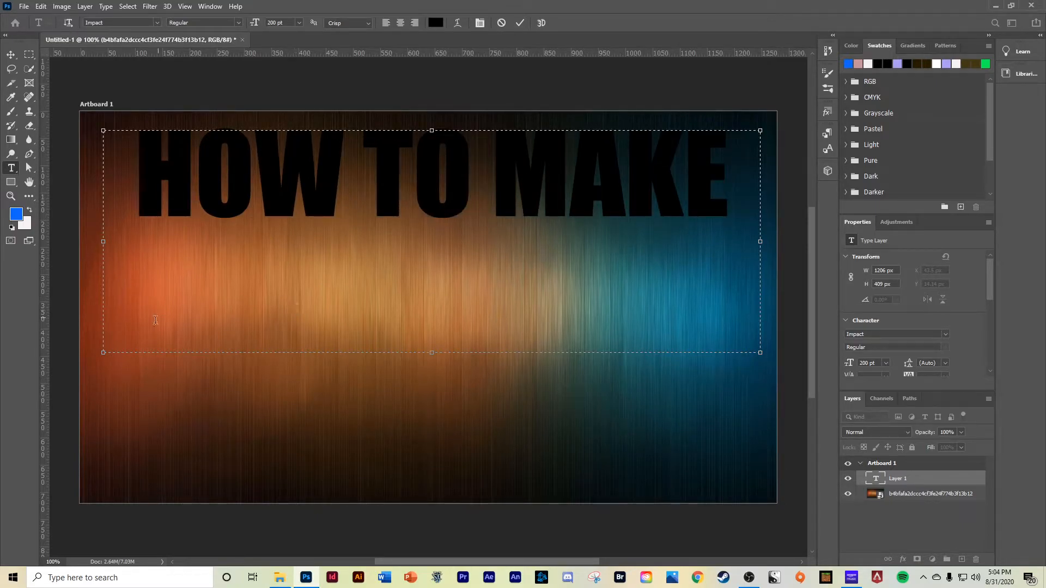
left_click_drag(433, 354, 433, 235)
- Color the whole HOW TO MAKE text bright blue
triple_click(429, 201)
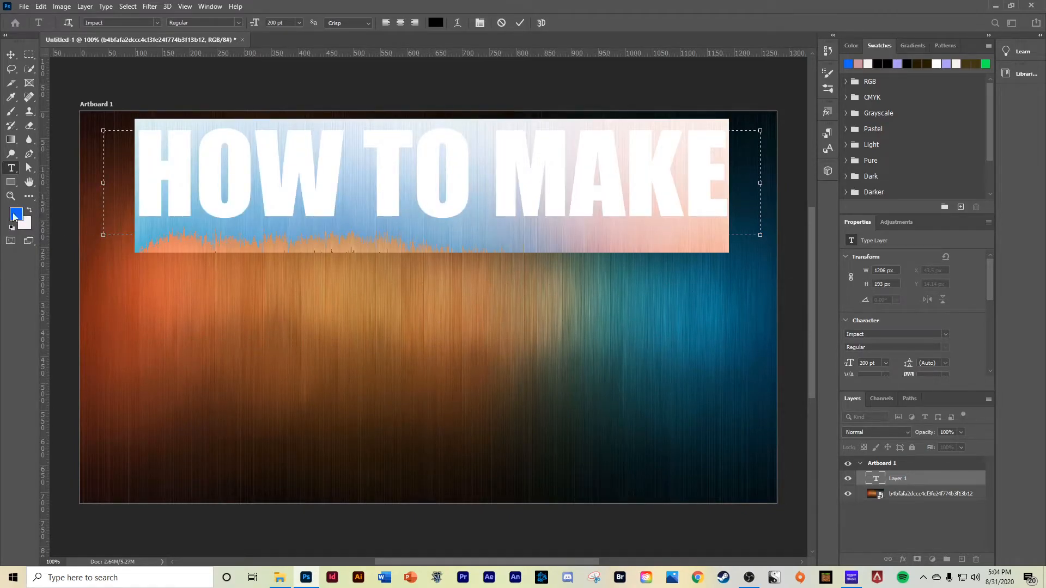
left_click(14, 215)
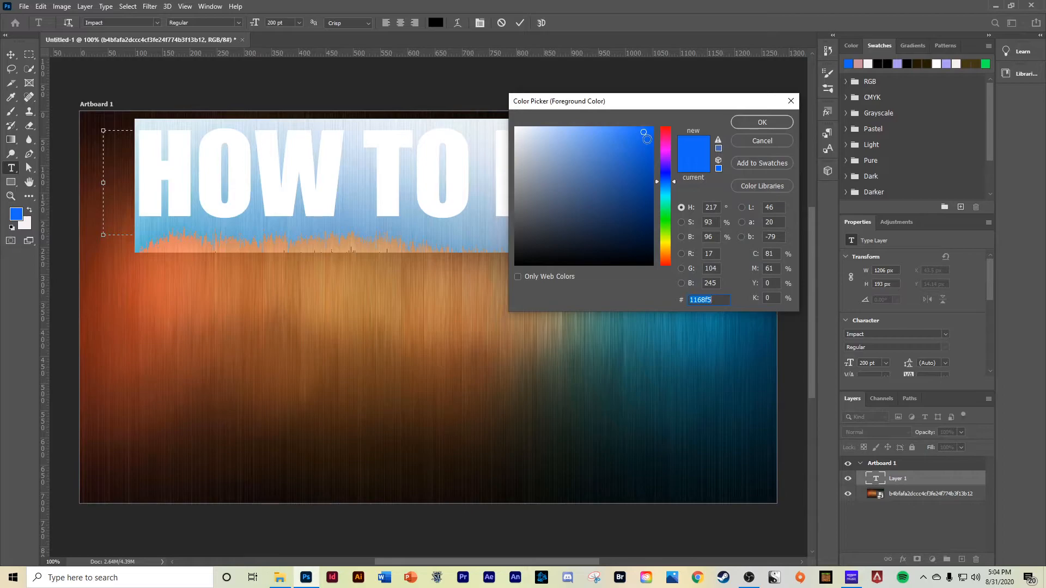
left_click(762, 123)
left_click(11, 54)
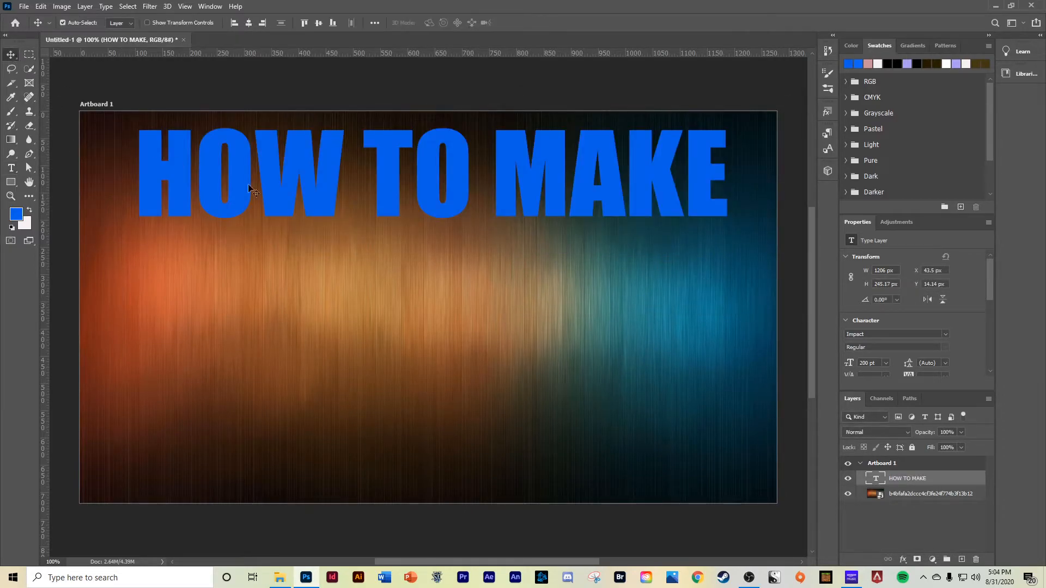
- Recolor the whole HOW TO MAKE text to the yellow-orange fcaf0b
double_click(175, 188)
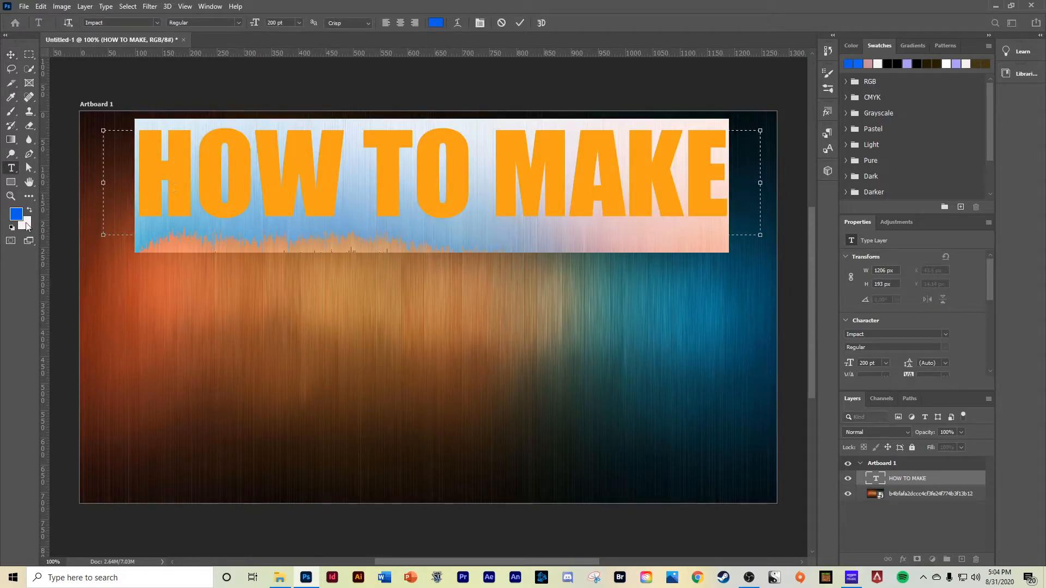
left_click(16, 214)
left_click(663, 243)
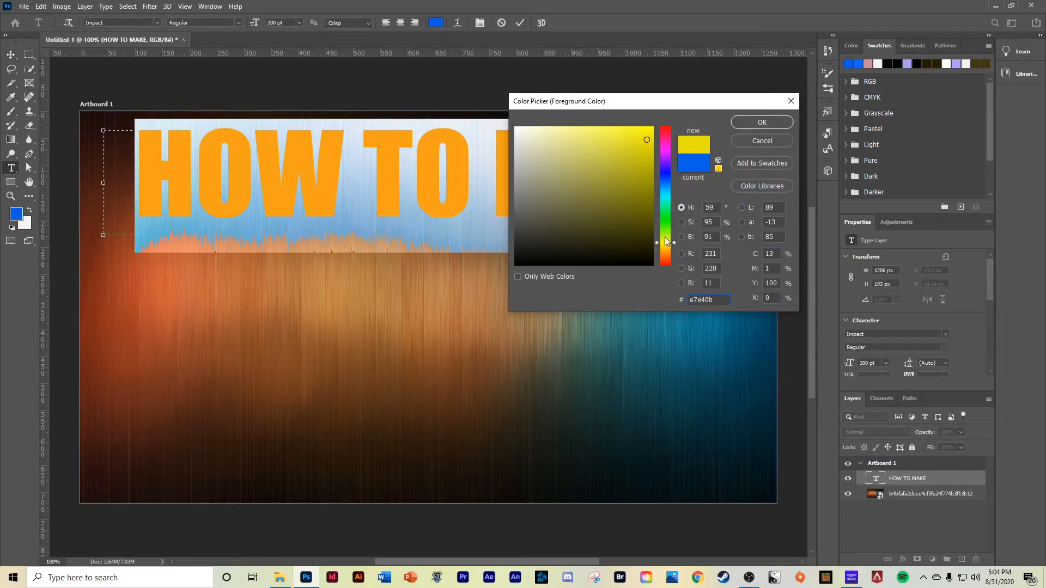
left_click(665, 240)
left_click(664, 251)
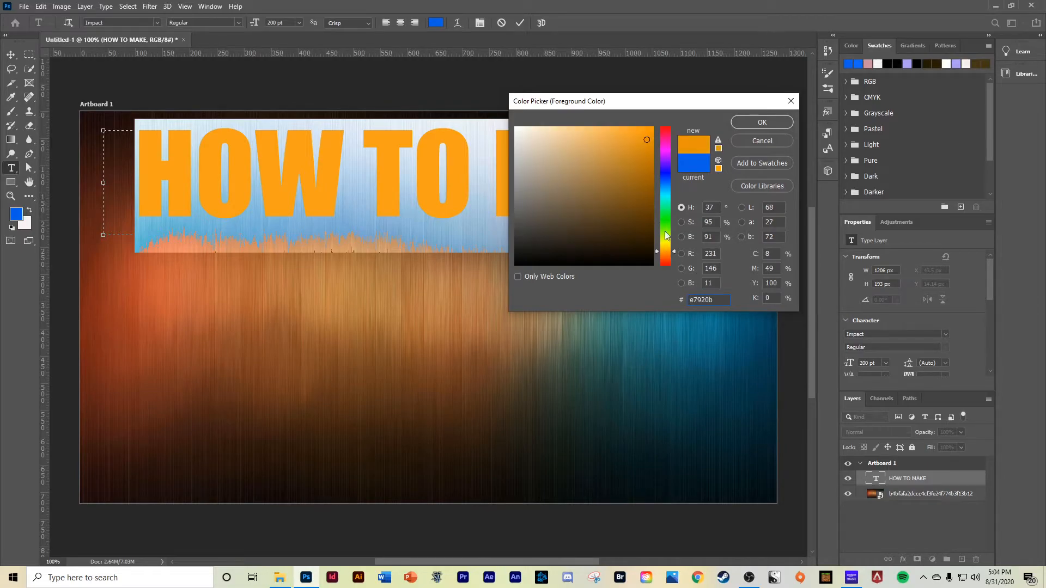
left_click(664, 250)
left_click(647, 128)
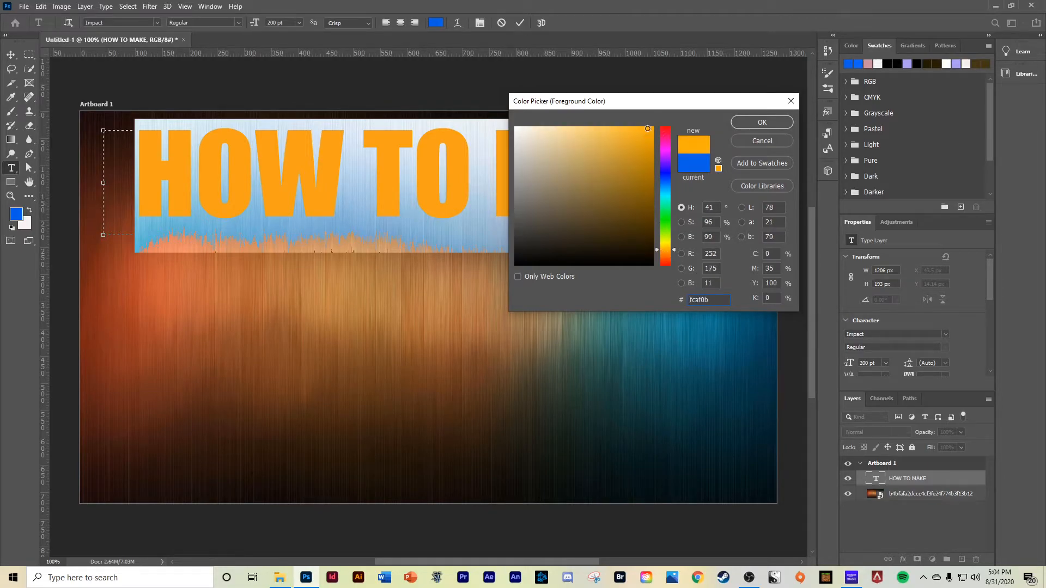
left_click(761, 122)
left_click(10, 54)
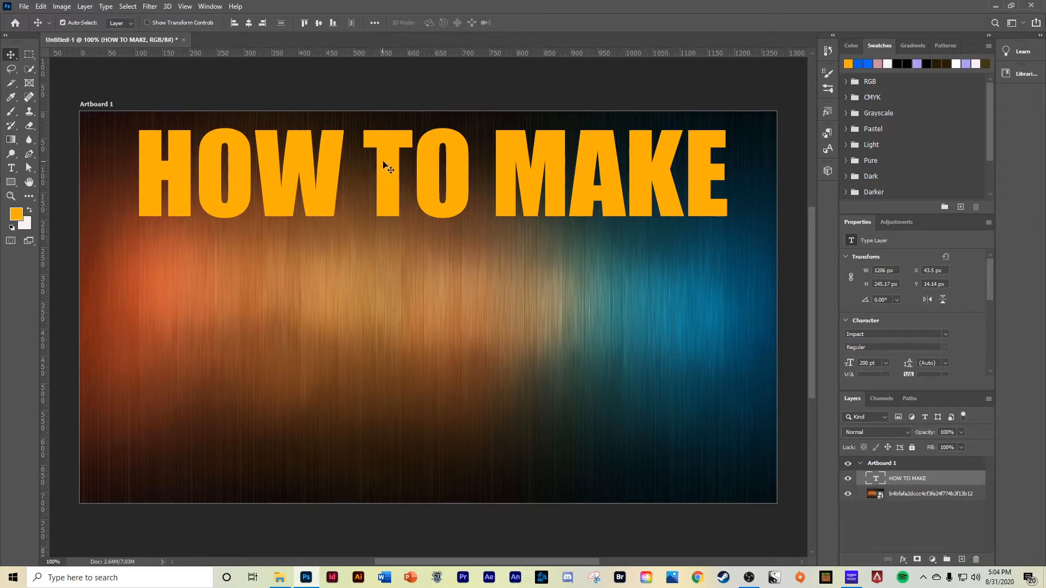
- Duplicate the HOW TO MAKE text into the artboard's lower half and change the copy to read "A THUMBHNAIL"
left_click_drag(387, 163, 385, 366)
double_click(385, 369)
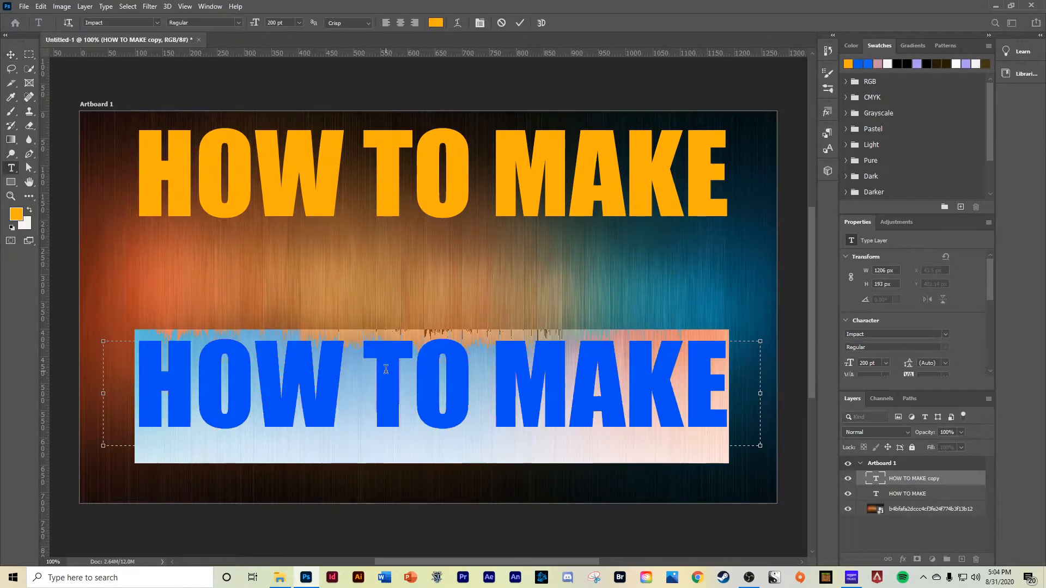
type("A TH")
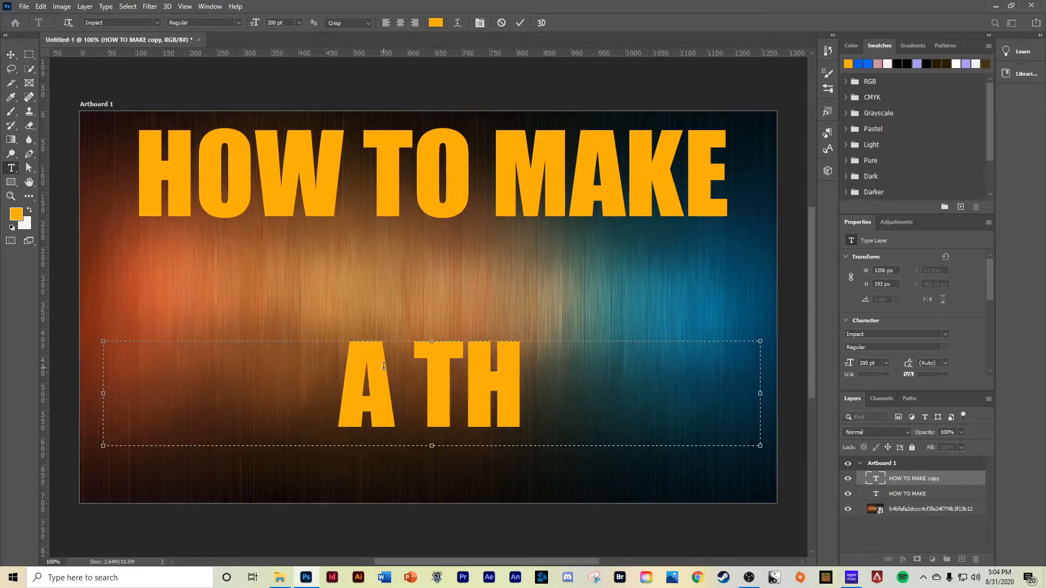
type("UMBHNAIL")
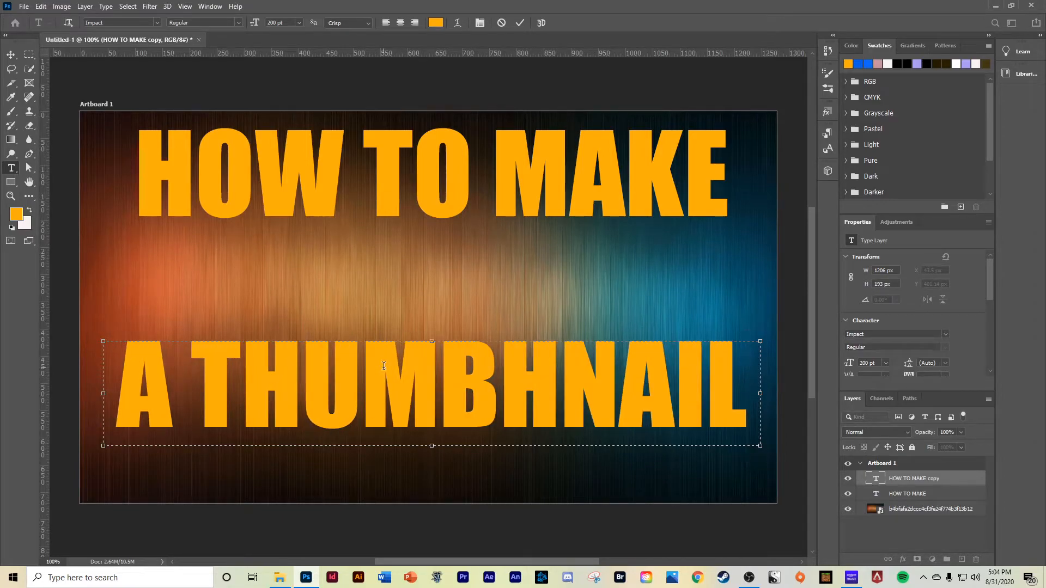
left_click(11, 56)
- Move the A THUMBHNAIL line closer to the artboard's lower edge and nudge HOW TO MAKE slightly up and left
left_click_drag(465, 417, 460, 457)
left_click_drag(387, 208, 381, 204)
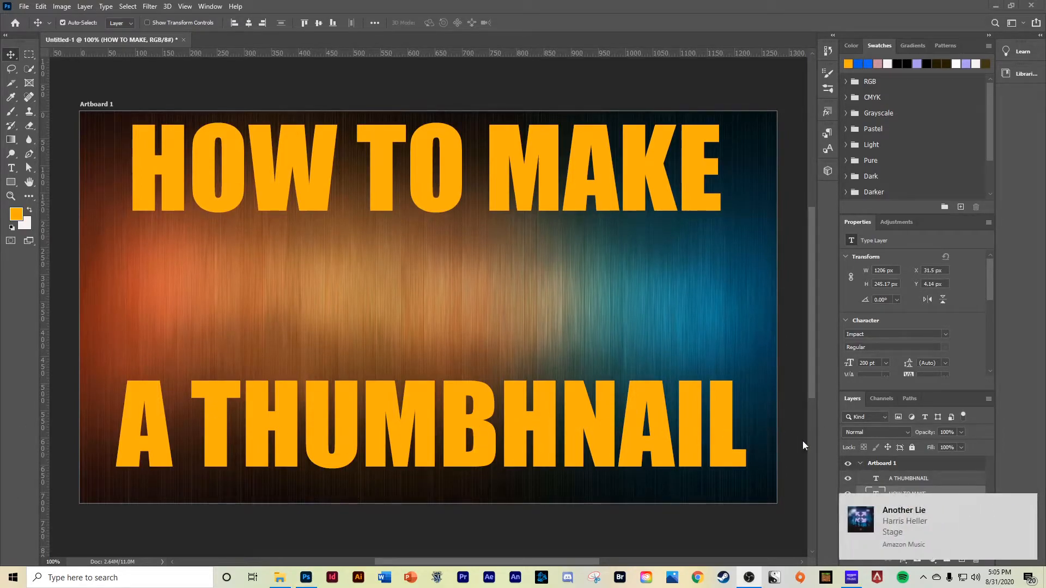
left_click(1026, 505)
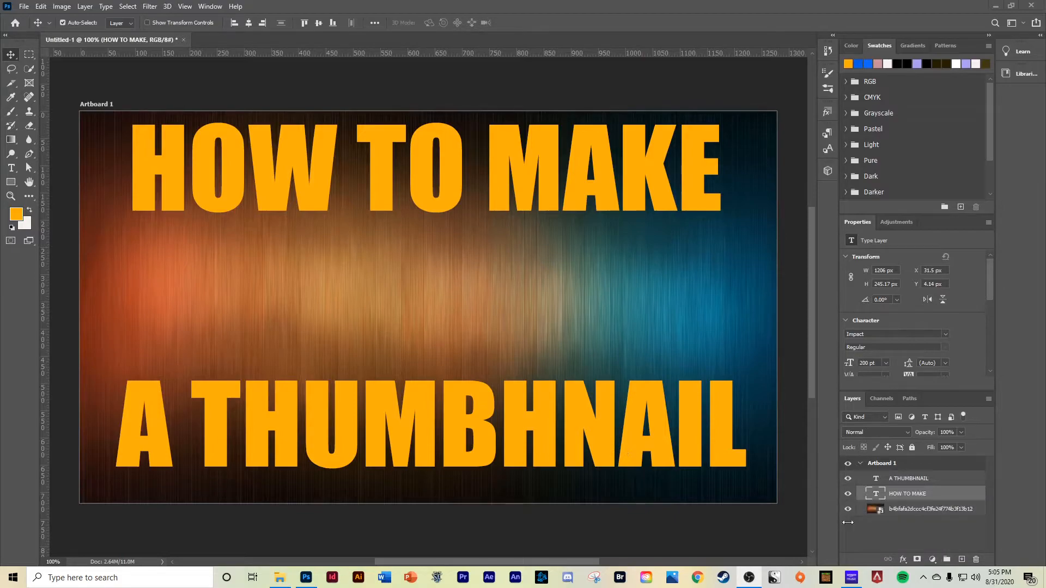
- Add a black drop shadow to HOW TO MAKE with 100% opacity, 90° angle, 9 px distance, 100% spread and 1 px size
left_click(902, 560)
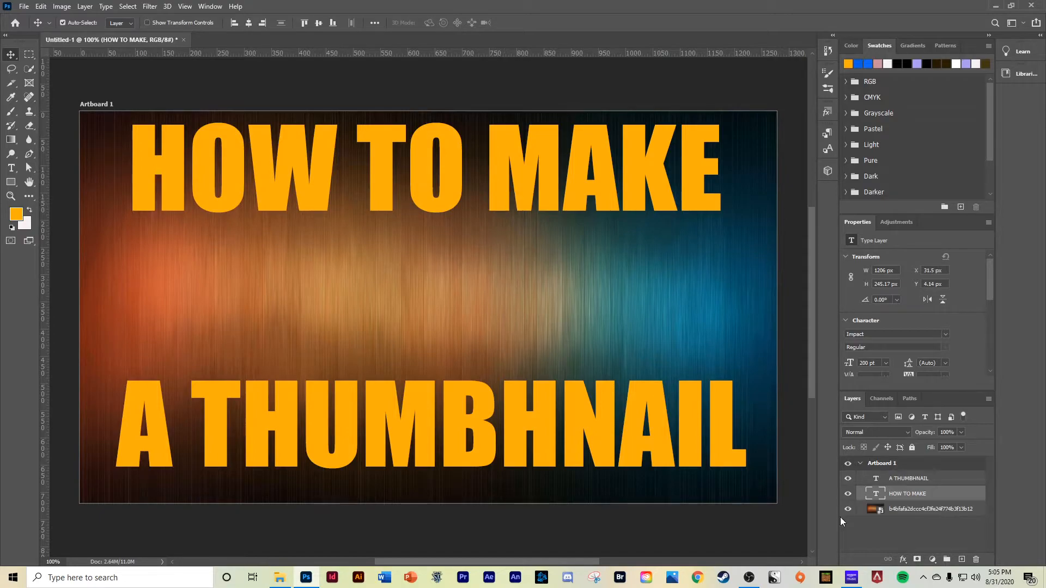
left_click(914, 480)
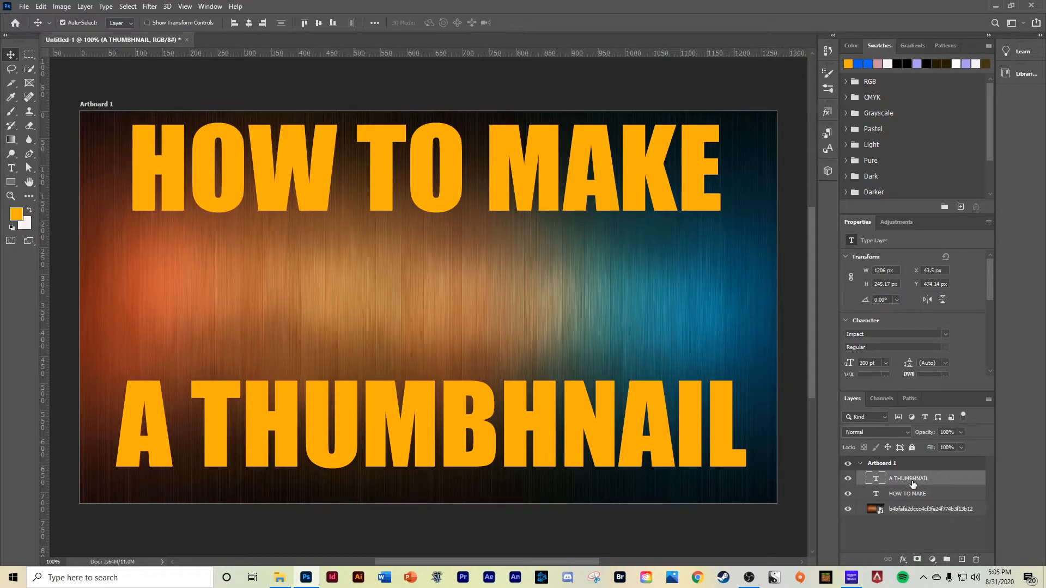
left_click(913, 495)
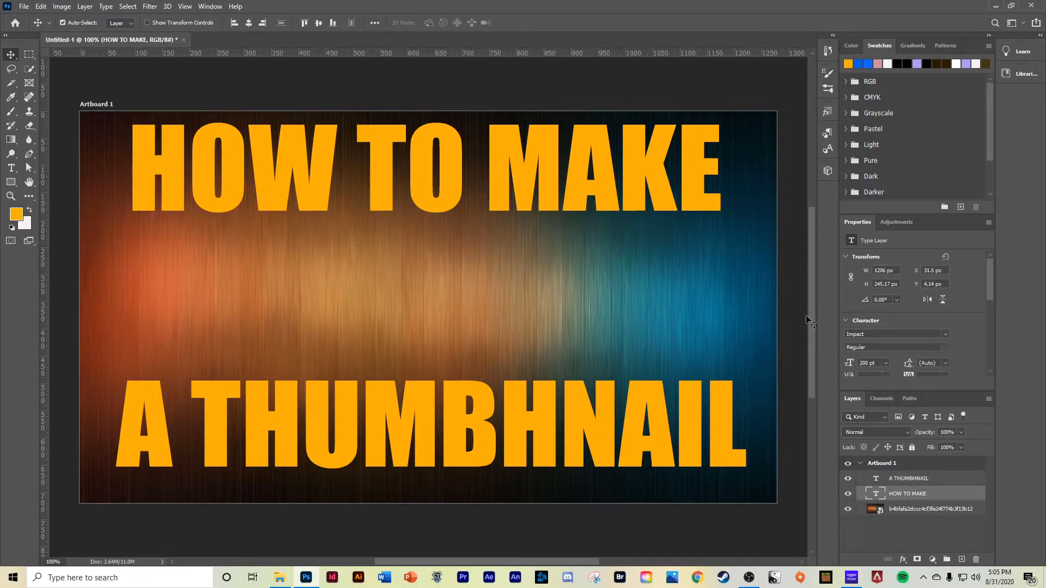
left_click(902, 559)
left_click(916, 554)
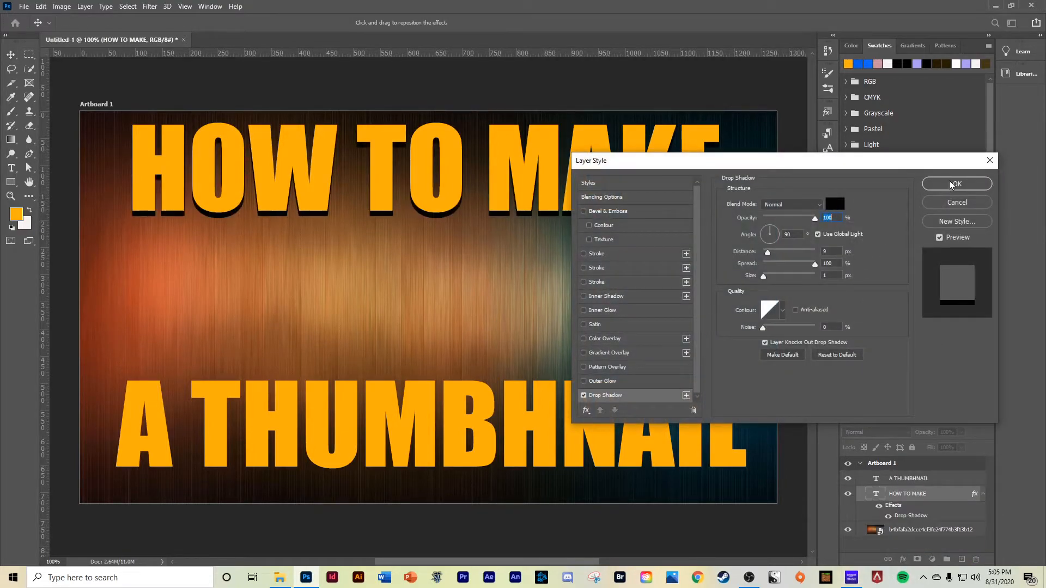
left_click(950, 184)
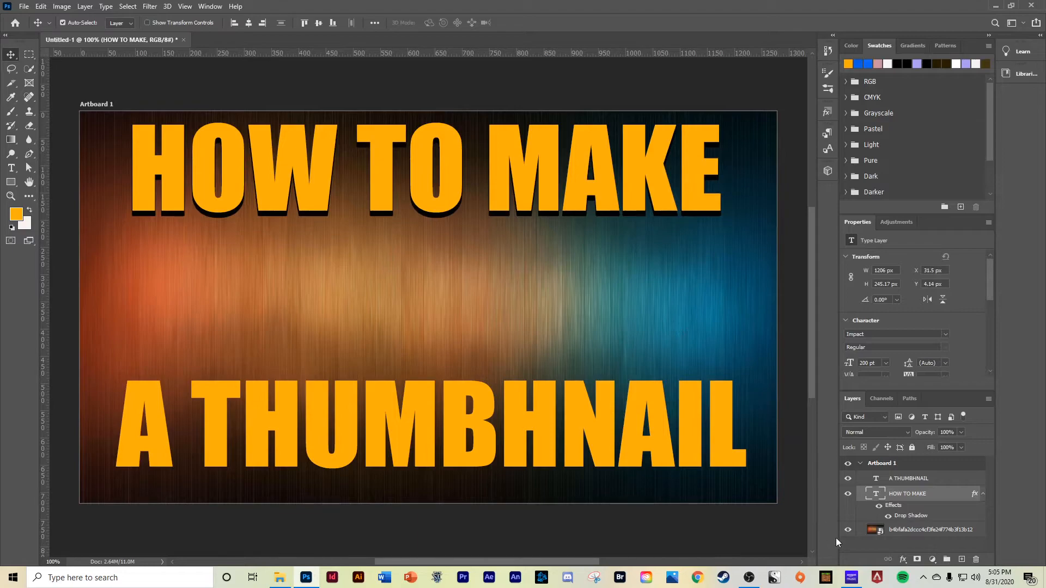
- Add a black Multiply inner shadow to HOW TO MAKE with 100% opacity, 0 px distance, 18% choke and 3 px size
left_click(902, 561)
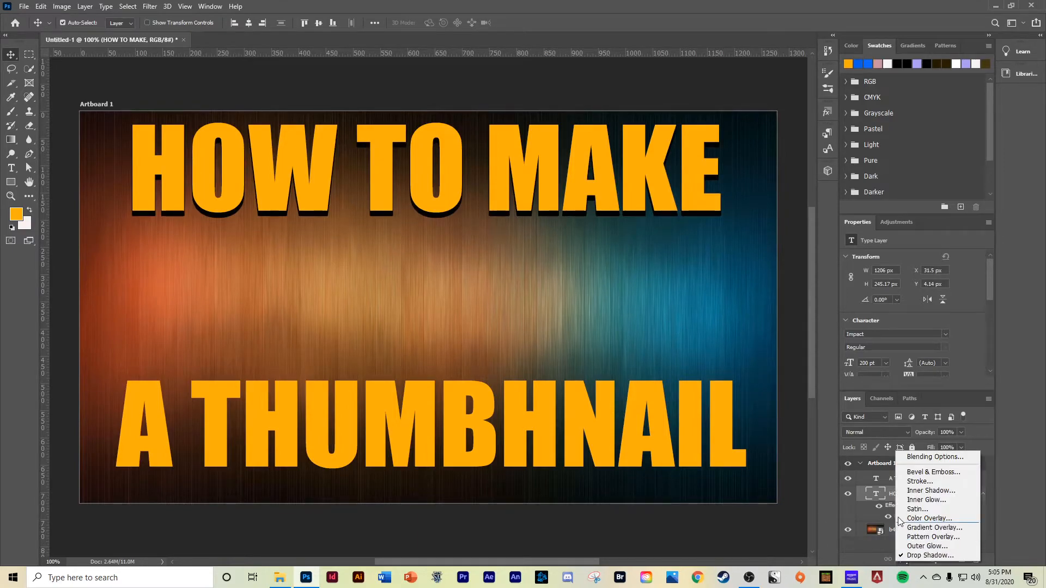
left_click(921, 491)
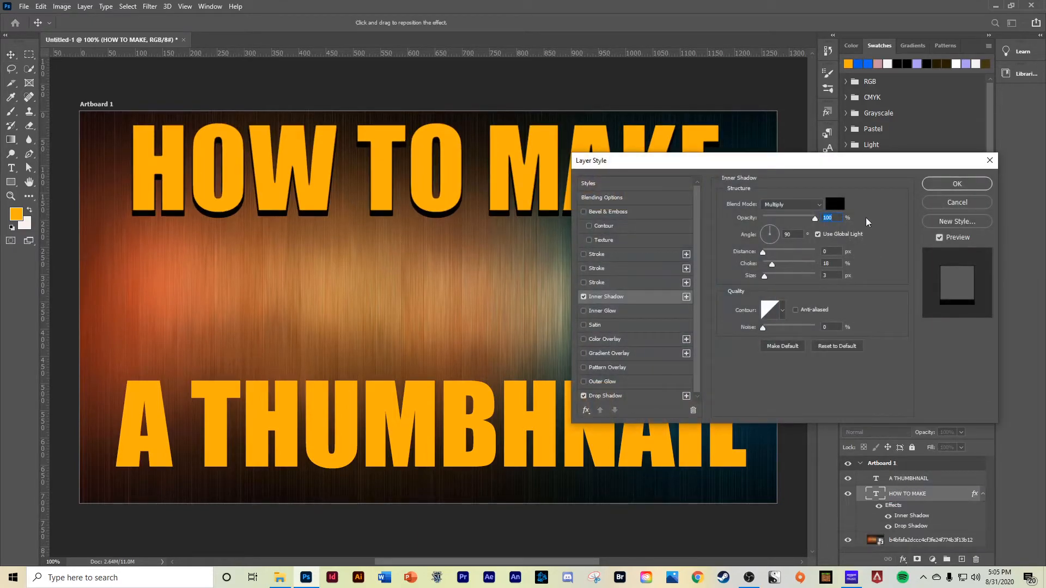
left_click(957, 184)
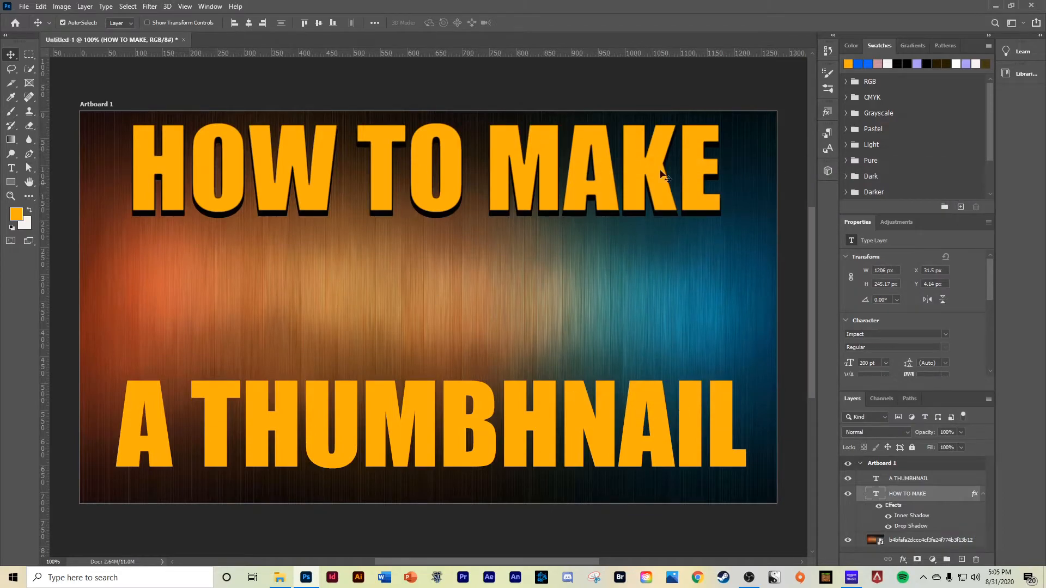
- Add a black drop shadow to A THUMBHNAIL with 100% opacity, 90° angle, 9 px distance, 100% spread and 1 px size
left_click(656, 418)
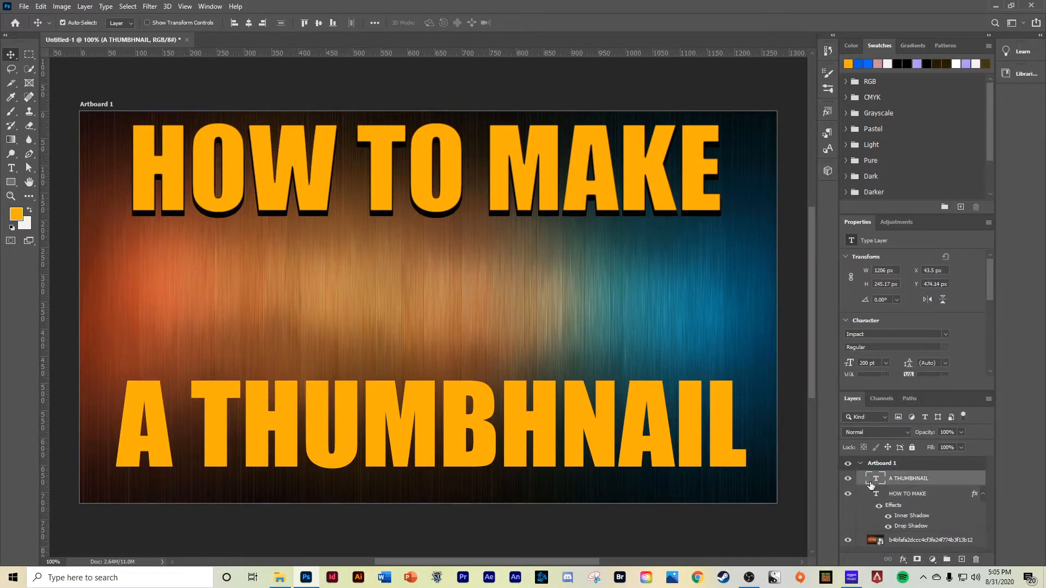
left_click(904, 559)
left_click(909, 555)
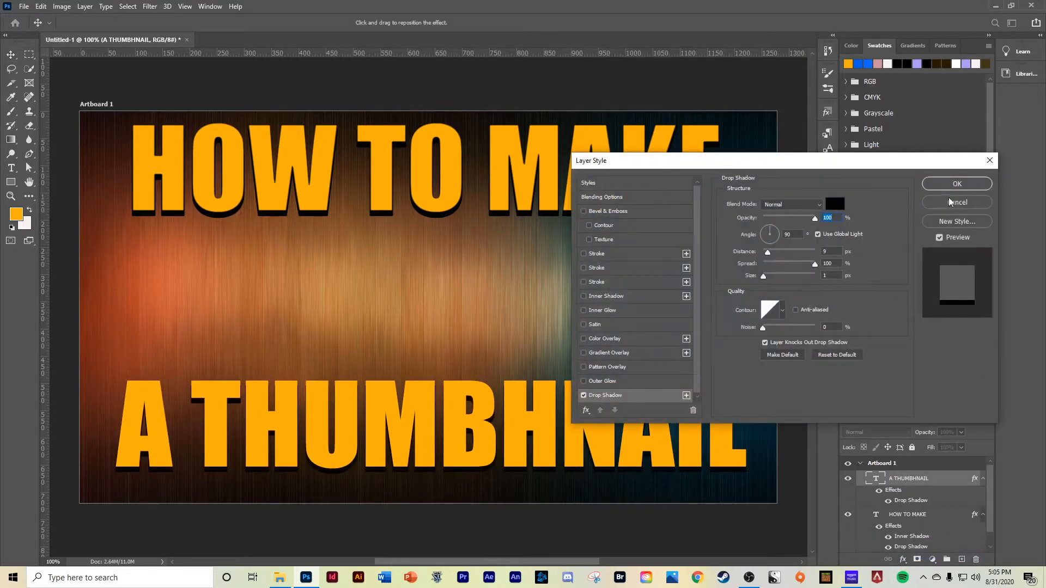
left_click(956, 184)
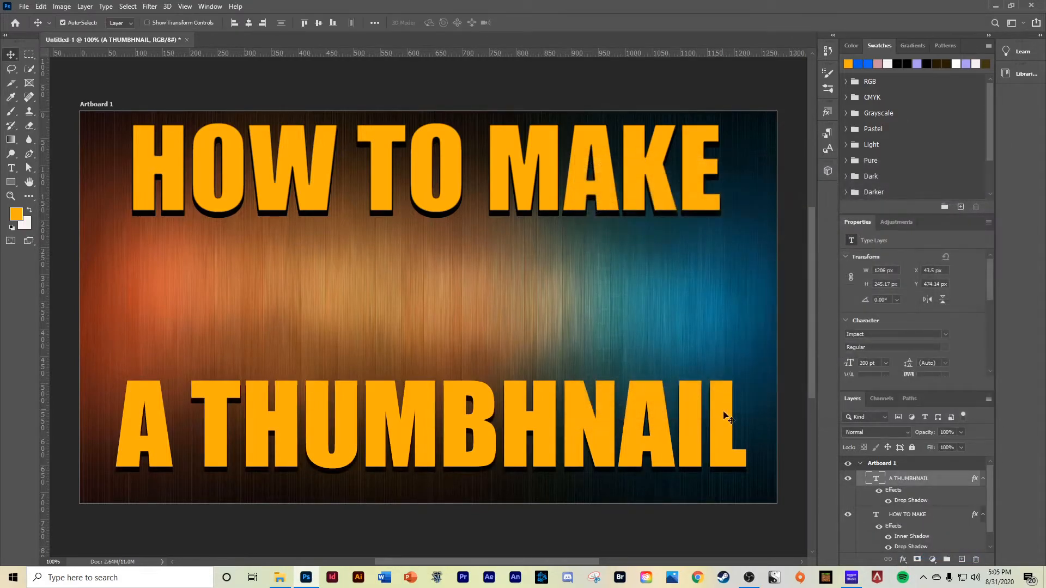
- Add a black Multiply inner shadow to A THUMBHNAIL with 100% opacity, 0 px distance, 18% choke and 3 px size
left_click(904, 561)
left_click(915, 488)
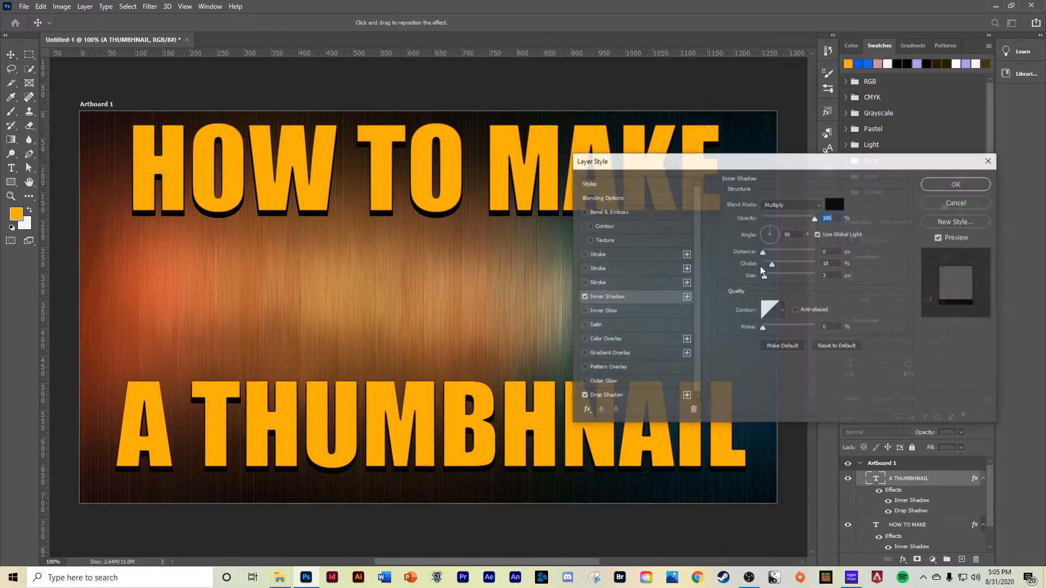
left_click(937, 185)
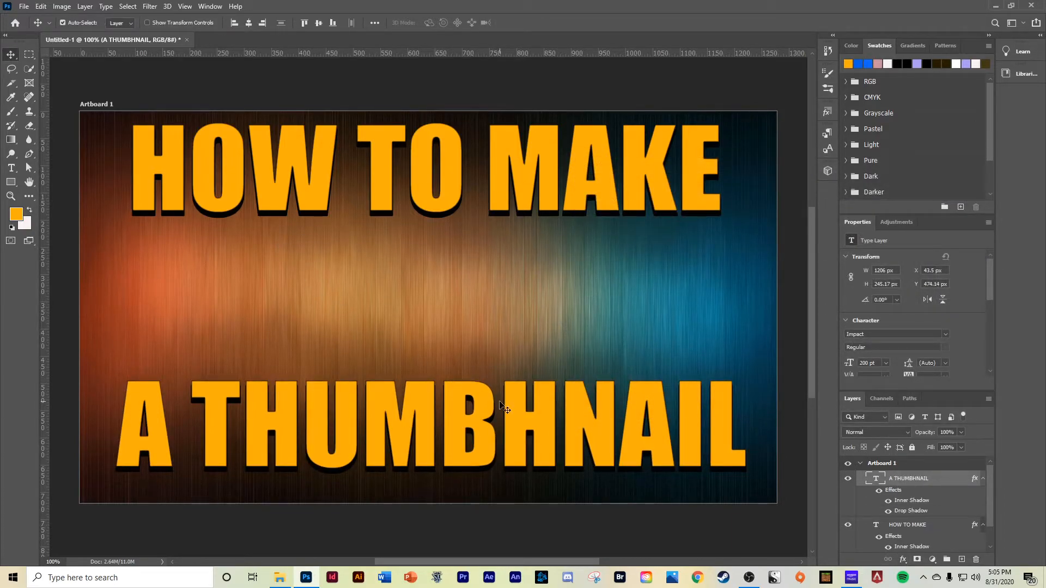
- Enable a Gradient Overlay on the A THUMBHNAIL layer through its blending options, keeping the text uncovered by the dialog
left_click(433, 165)
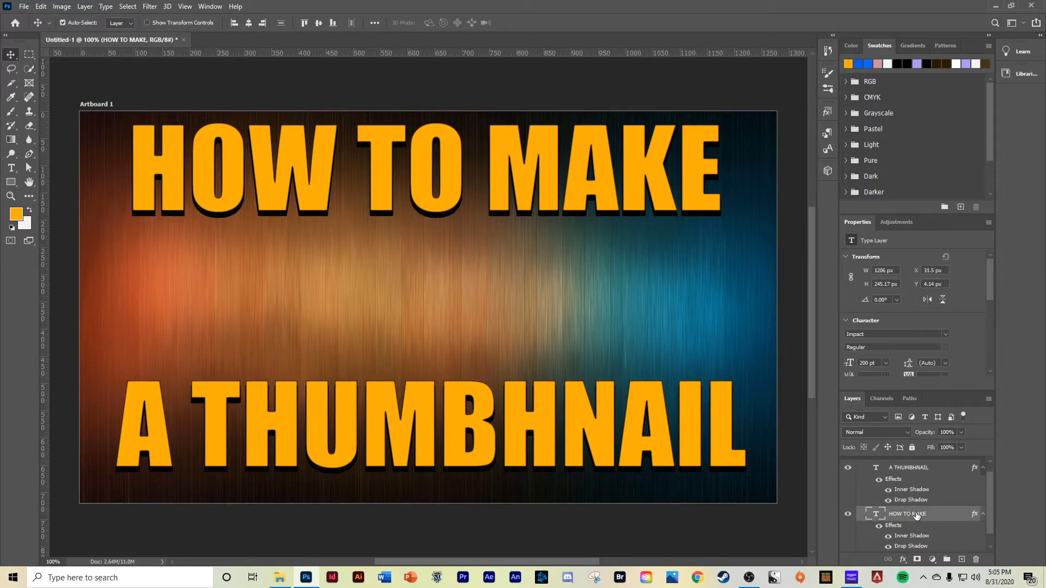
scroll(917, 515, "up", 1)
left_click(929, 480)
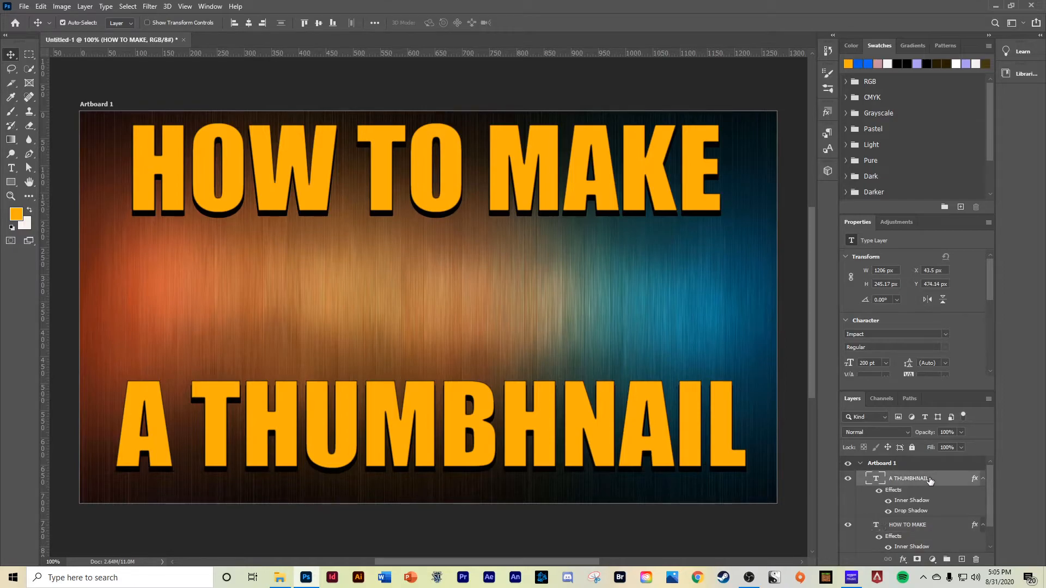
right_click(929, 480)
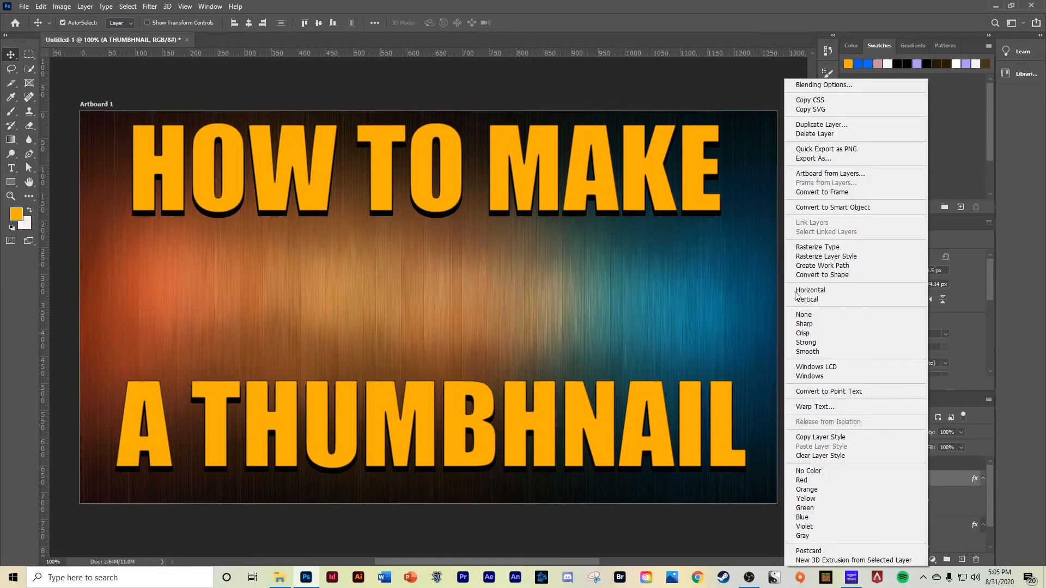
left_click(801, 86)
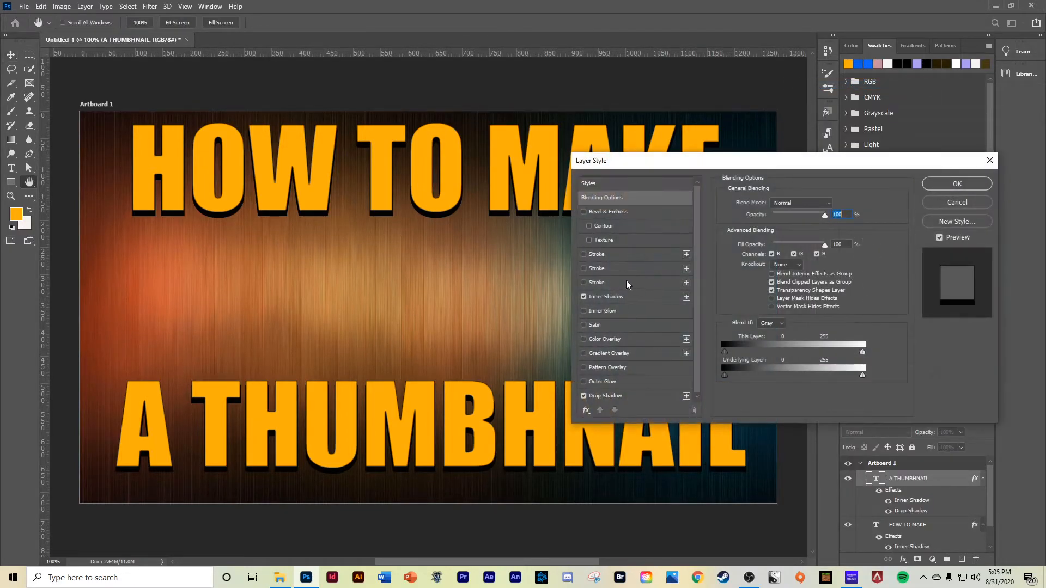
left_click_drag(707, 170, 770, 120)
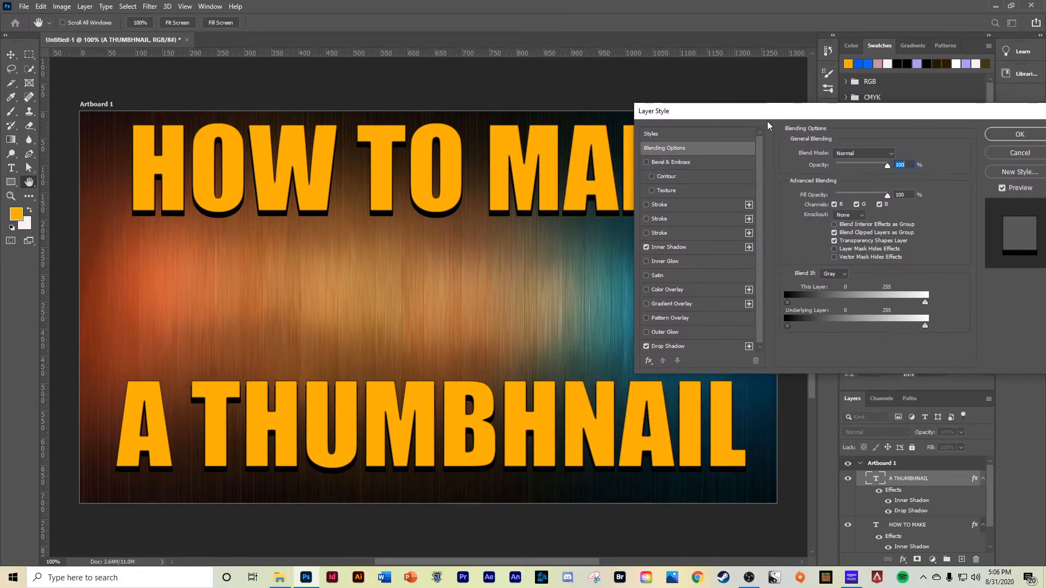
left_click(664, 304)
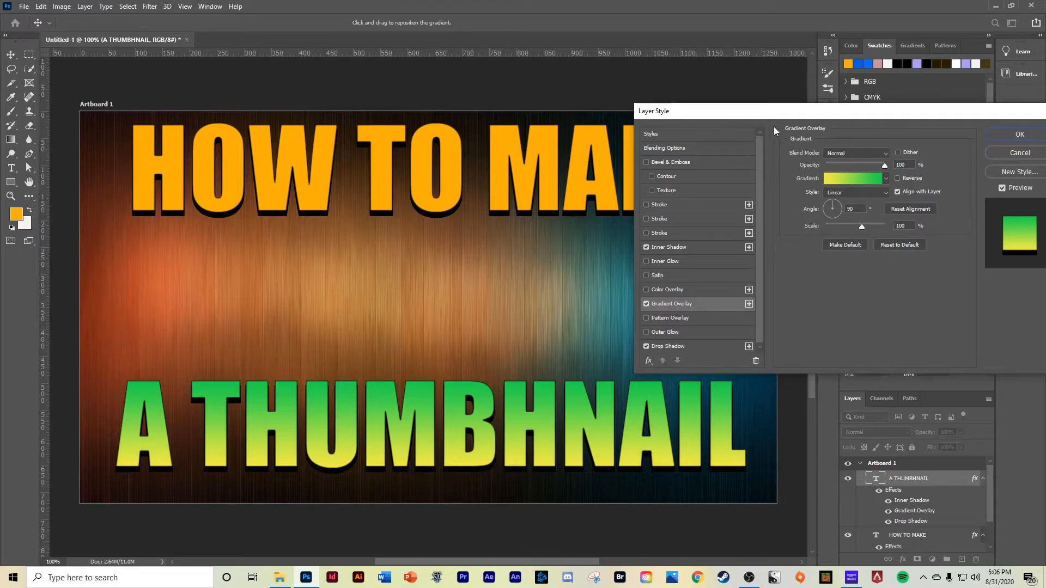
left_click_drag(795, 118, 547, 74)
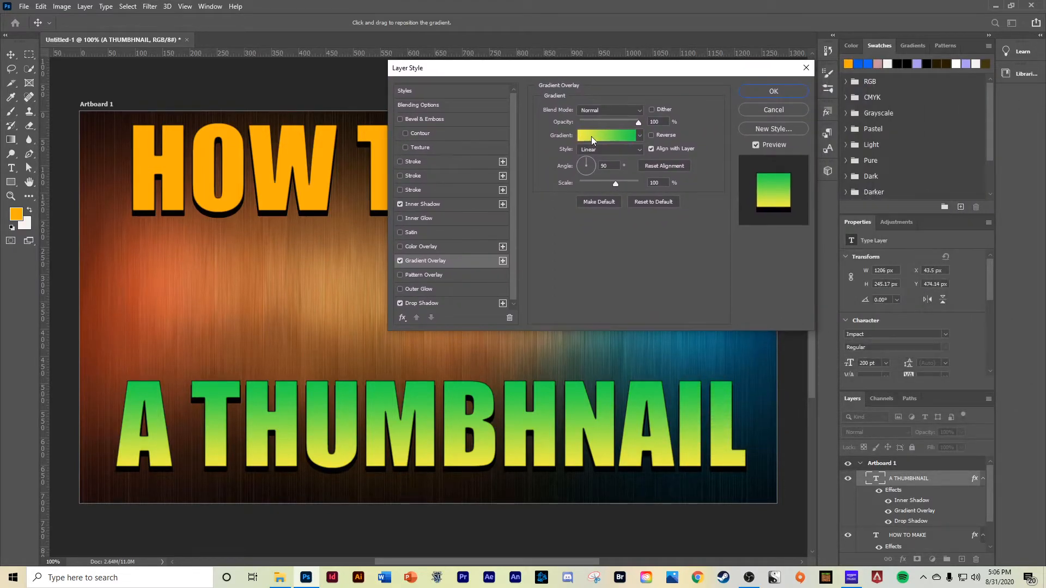
- Set the A THUMBHNAIL gradient overlay to a bright cyan-to-blue preset from the Blues group and apply it
left_click(640, 135)
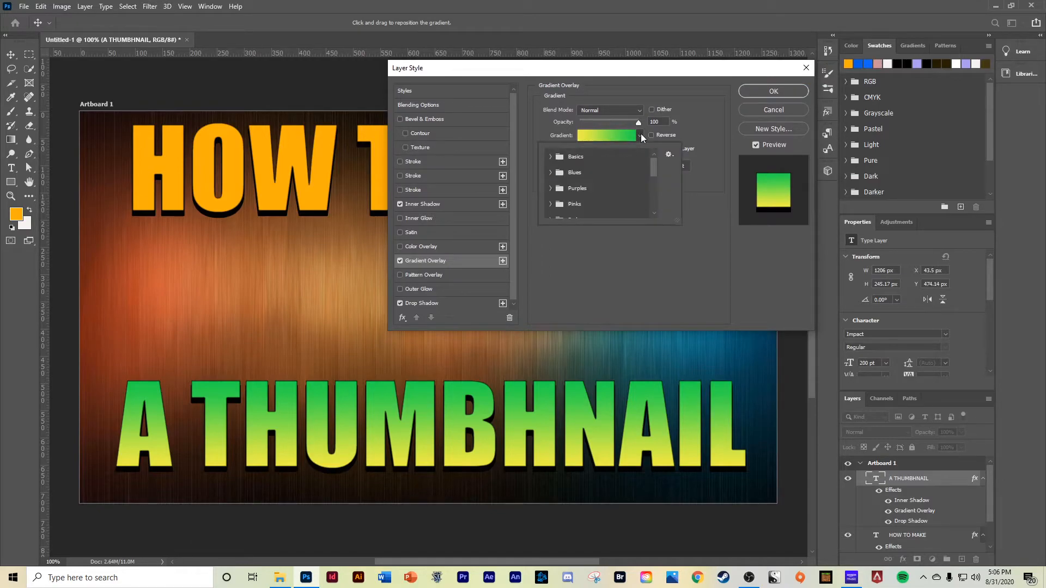
left_click(549, 173)
scroll(572, 182, "down", 3)
left_click(574, 181)
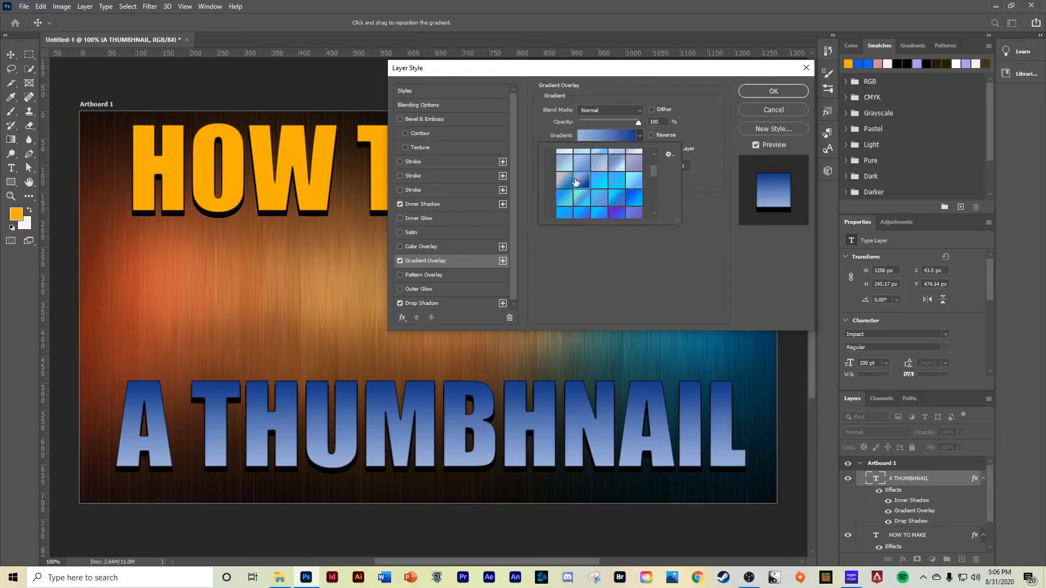
left_click(594, 180)
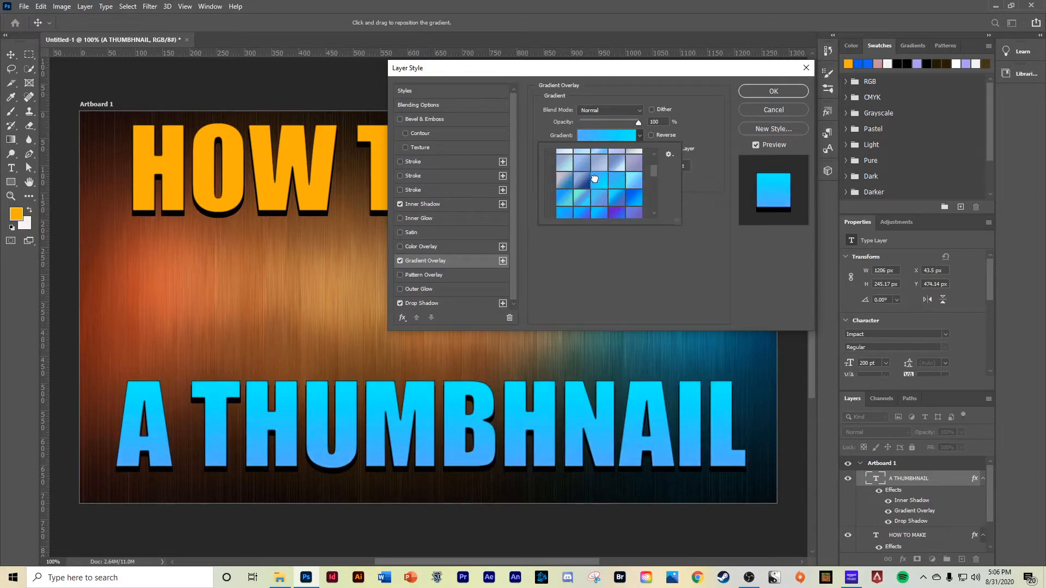
left_click(686, 127)
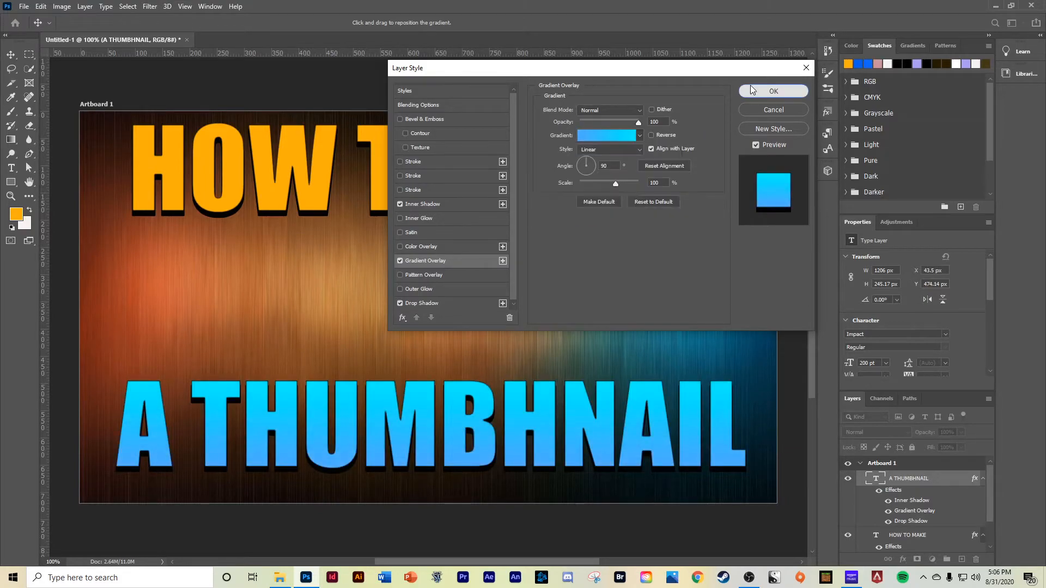
left_click(774, 91)
- Add a Gradient Overlay to HOW TO MAKE using a slightly darker cyan-to-blue preset from the Blues group
left_click(427, 190)
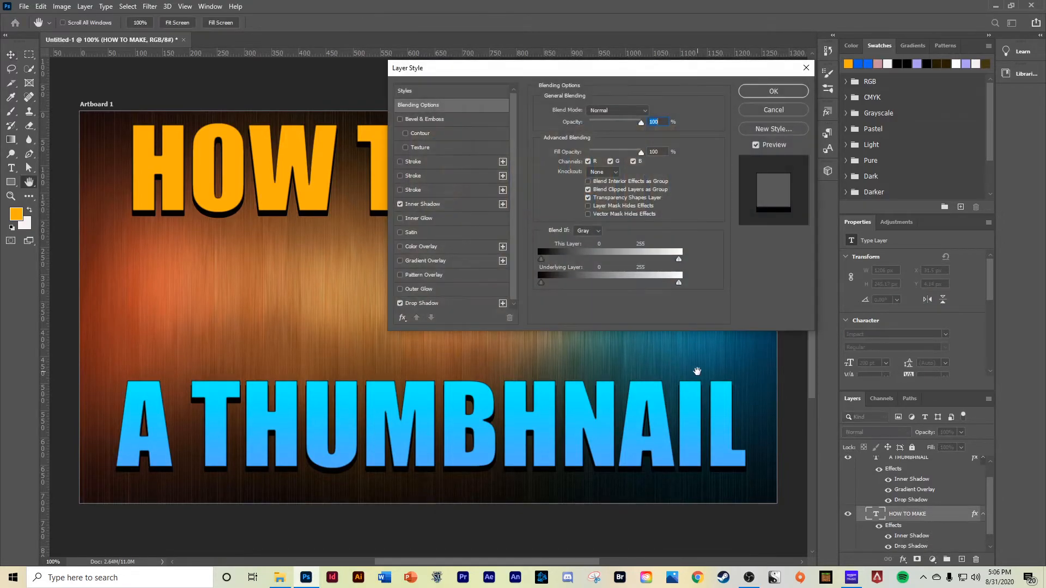
left_click(400, 261)
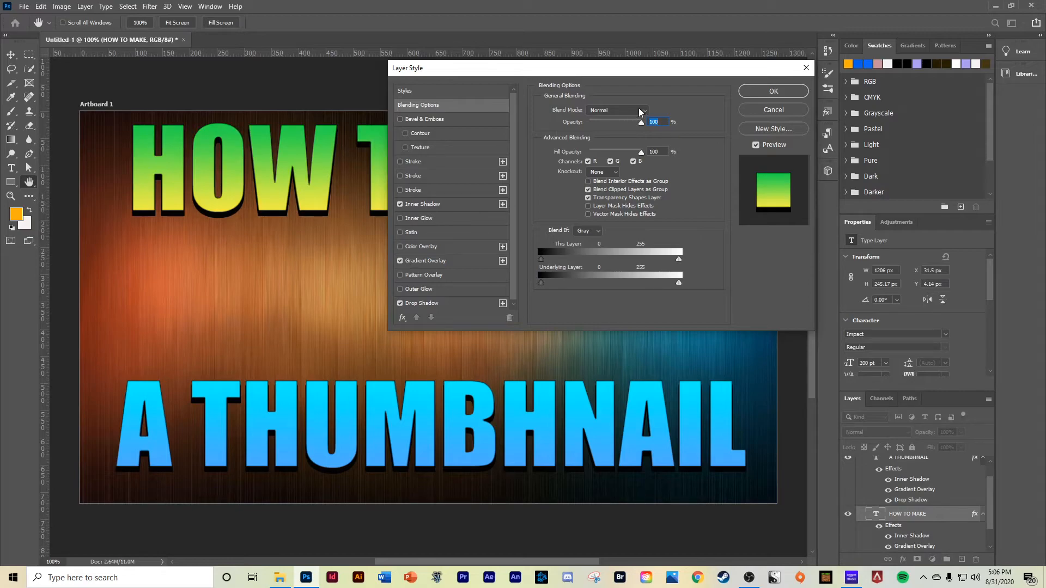
left_click(430, 261)
left_click(639, 135)
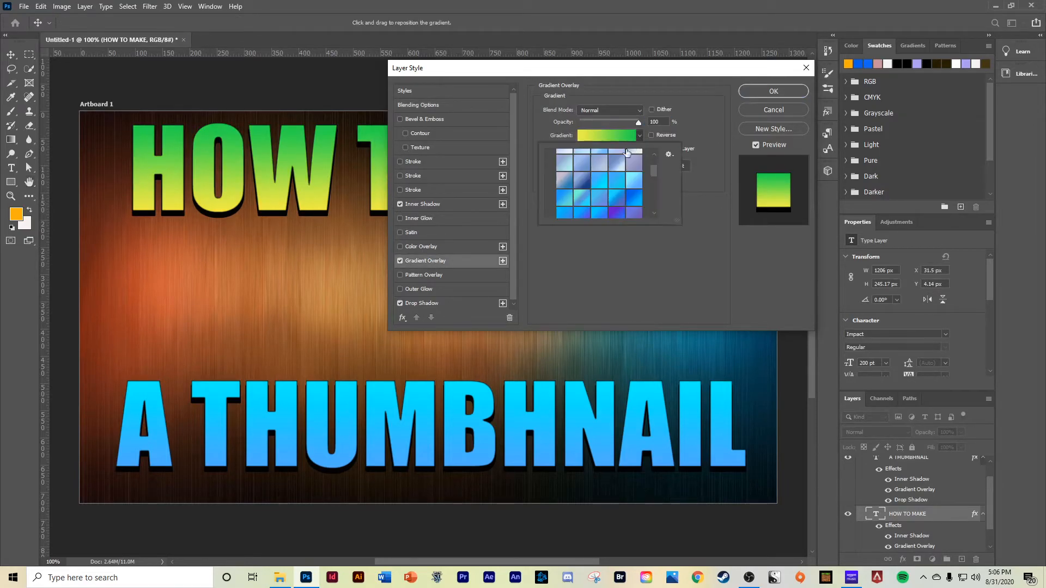
left_click(599, 187)
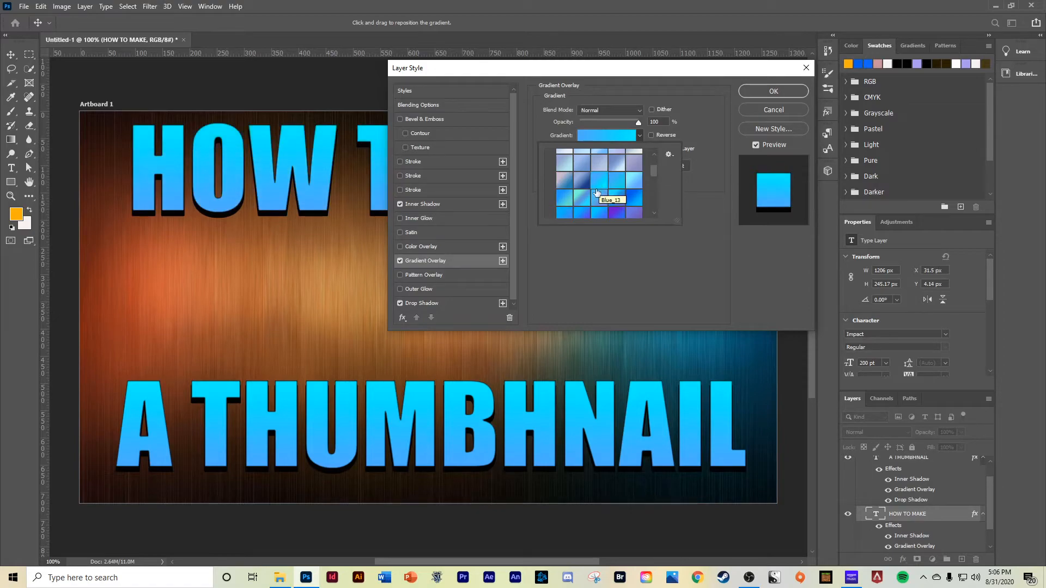
left_click(599, 200)
left_click(617, 181)
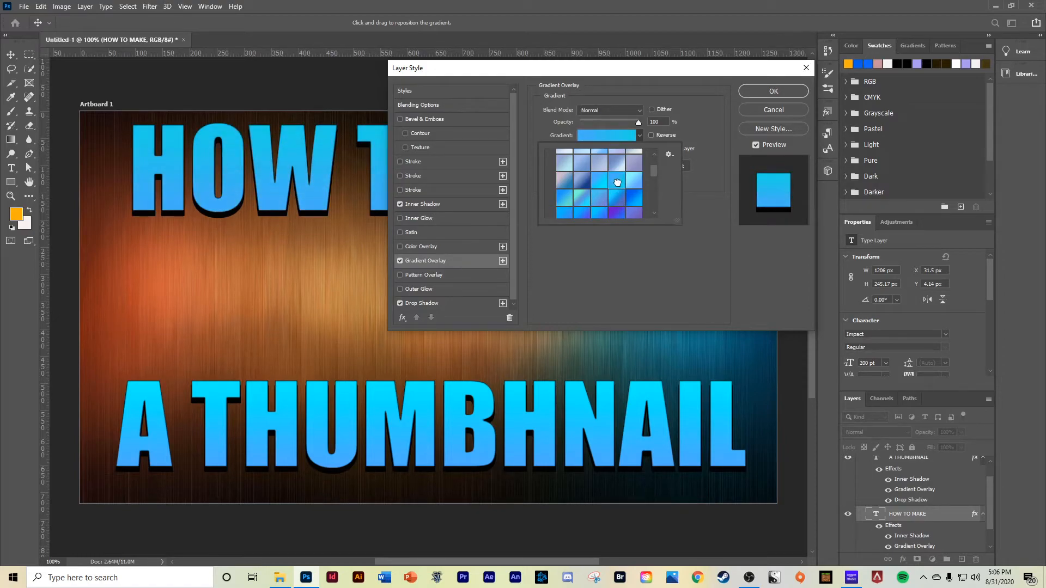
left_click(779, 97)
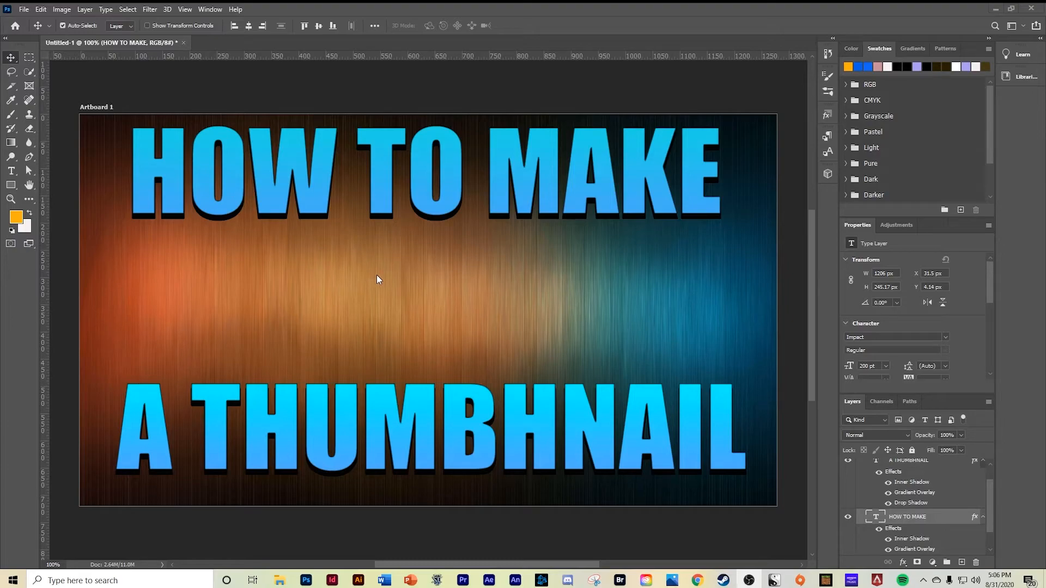
- Correct the lower title's spelling to "A THUMBNAIL" by removing the extra H, and return to the Move tool
double_click(551, 423)
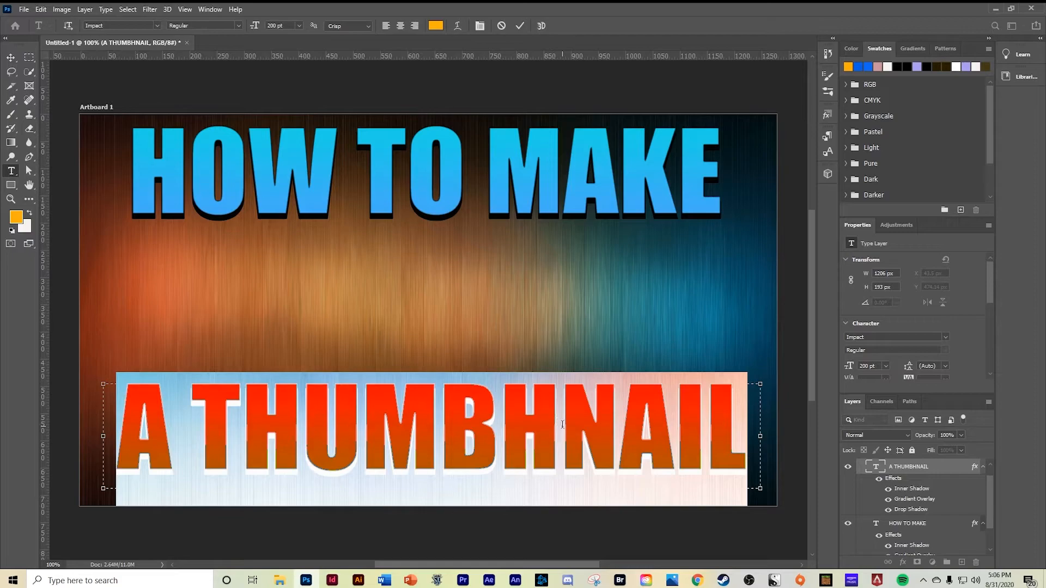
left_click(562, 424)
key("BackSpace")
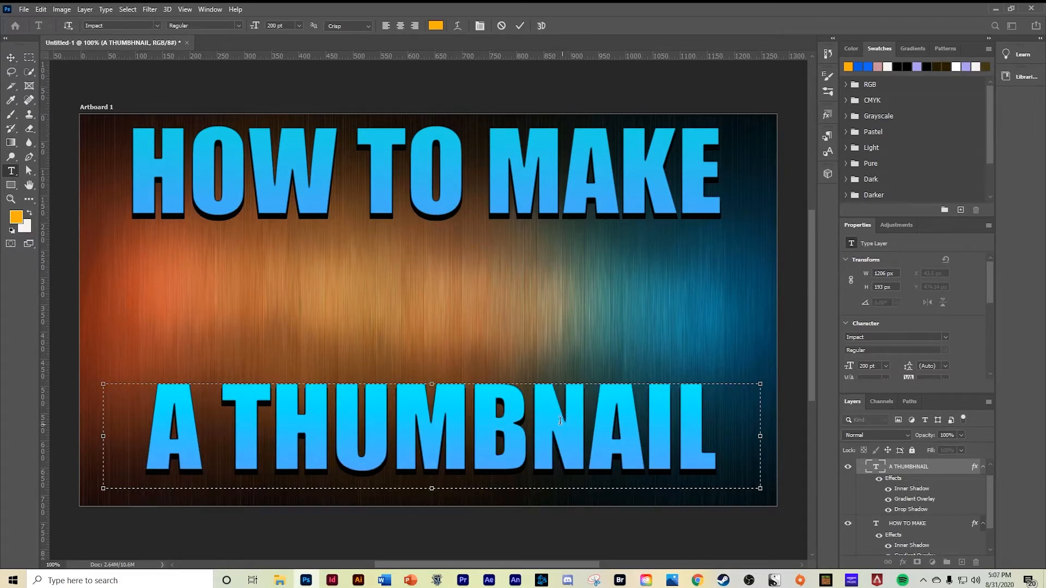
key("Escape")
key("v")
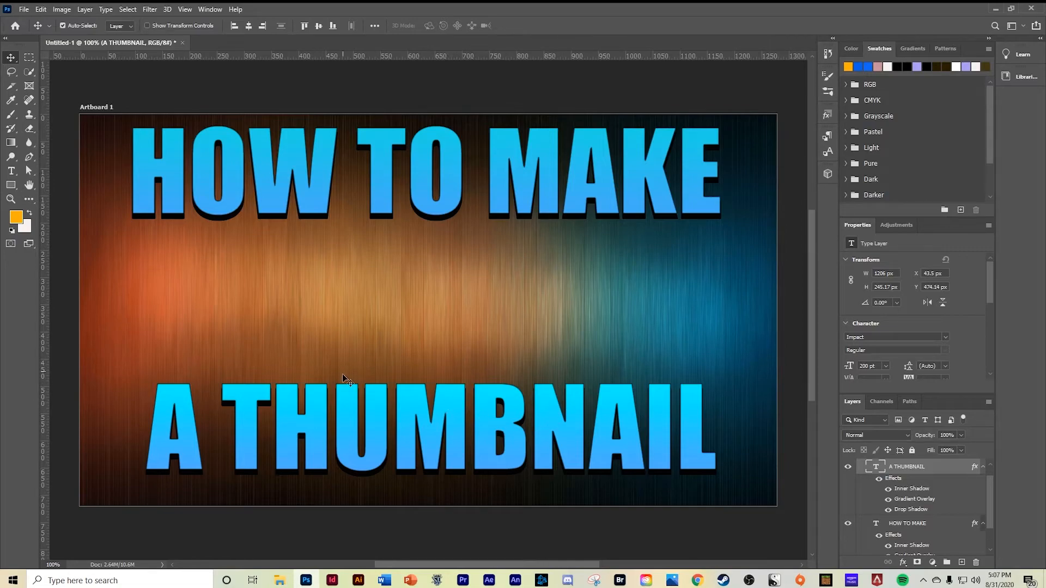
- Save the document as a Photoshop file named "How to make a thumbnail" in Creative Cloud Files with Maximize Compatibility on
left_click(24, 9)
left_click(64, 141)
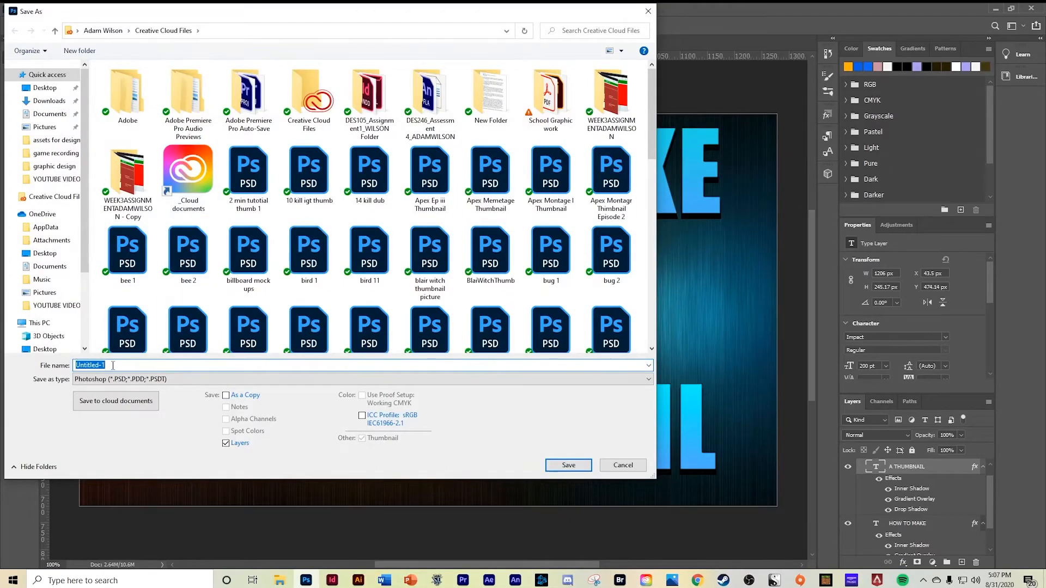
type("How to")
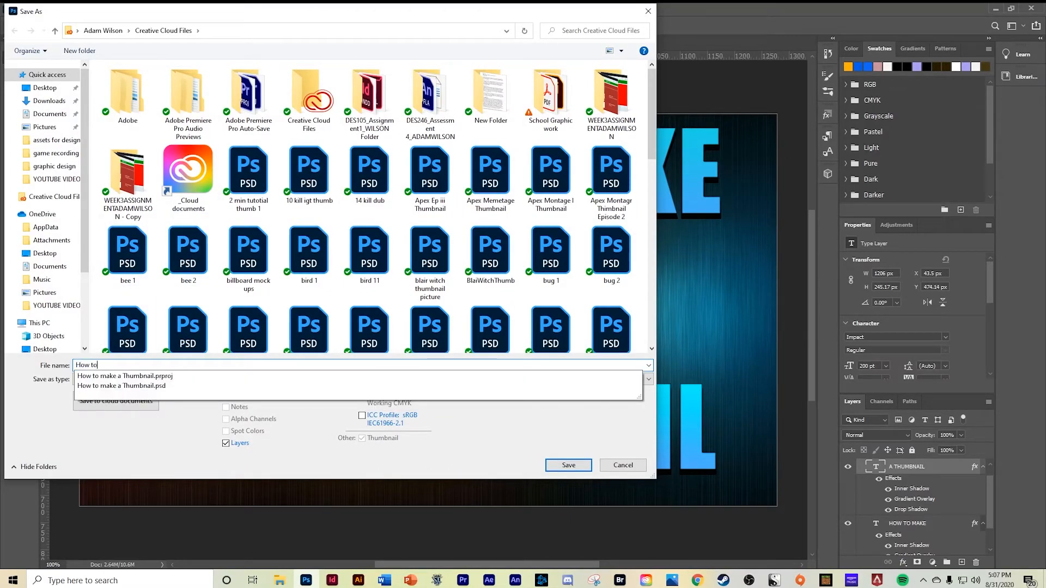
type(" make a thumbnail")
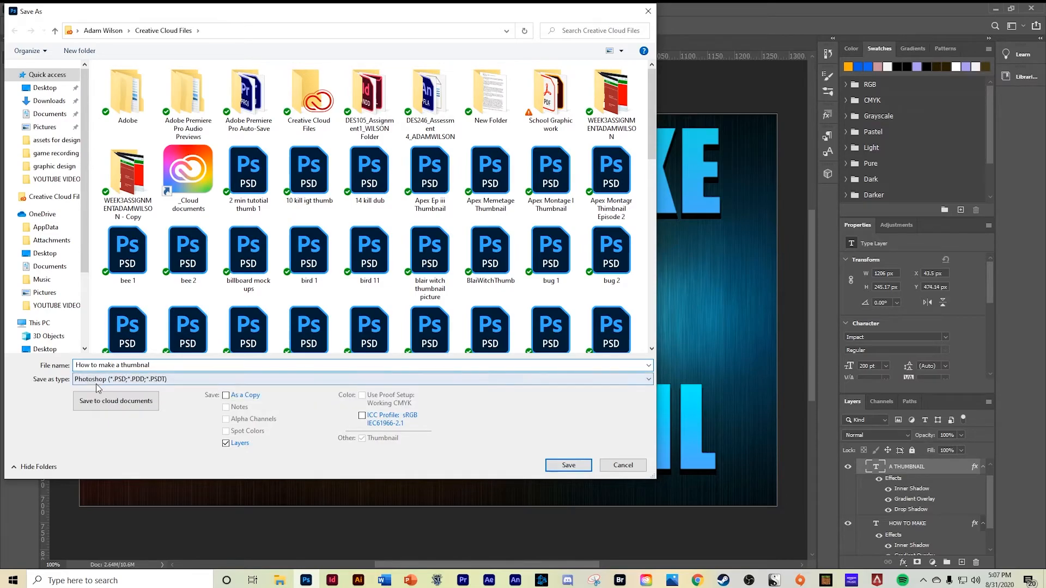
left_click(566, 465)
left_click(642, 166)
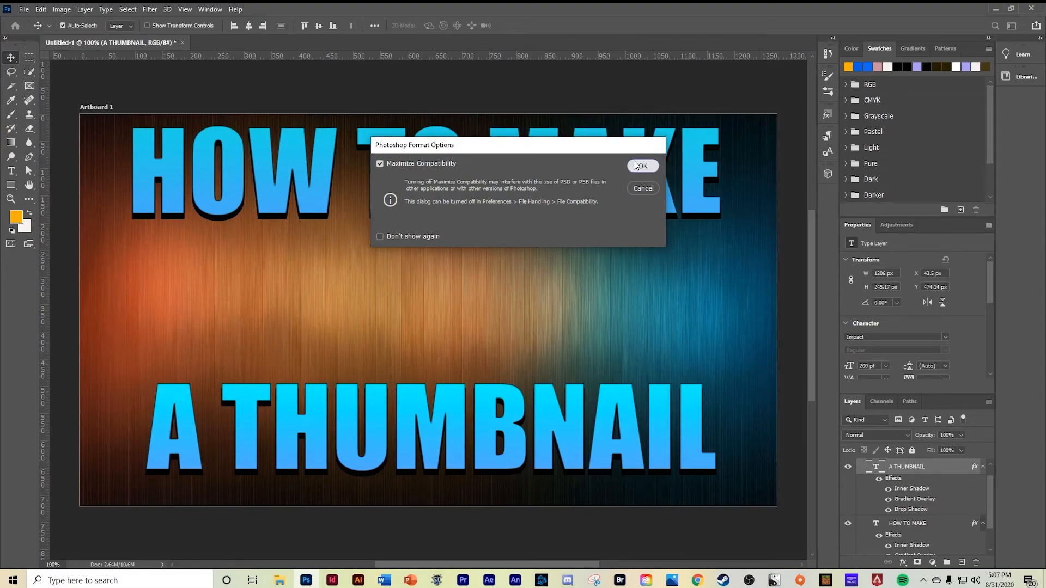
- Export the artboard as a 1280 x 720 PNG named "How to make athumbnail" in the graphic design folder
left_click(24, 9)
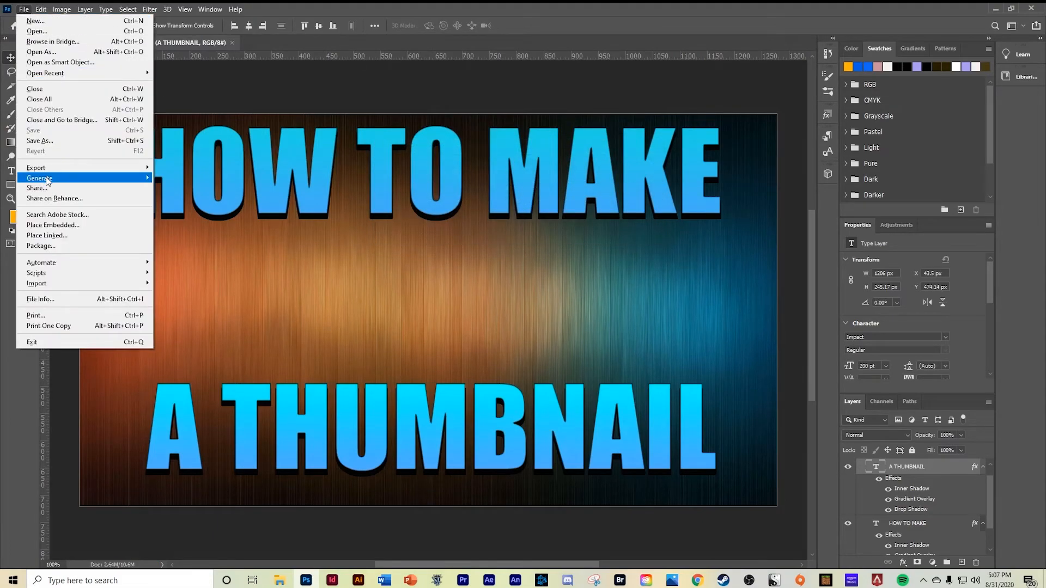
mouse_move(55, 166)
left_click(234, 178)
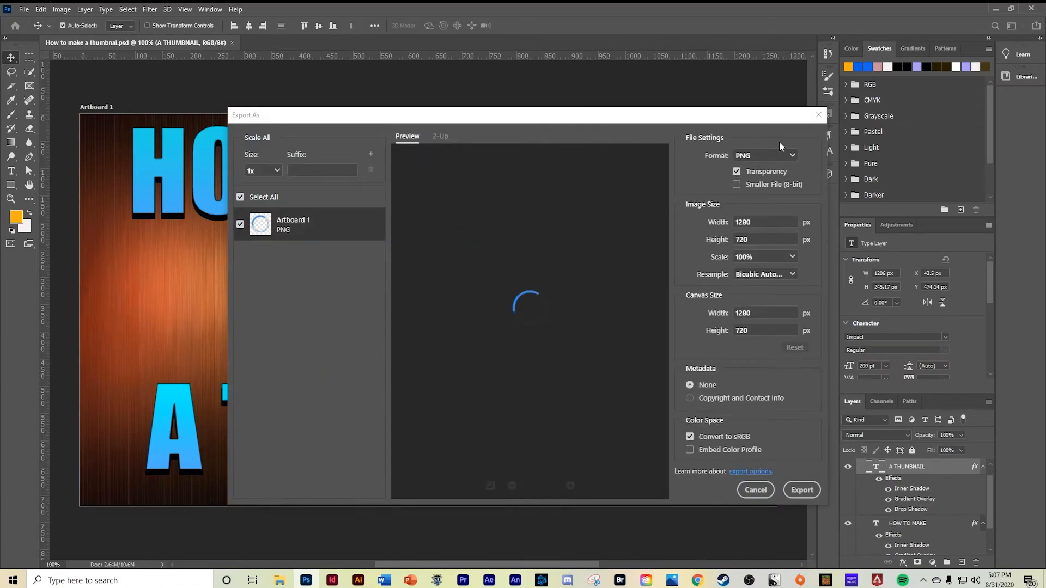
left_click(797, 495)
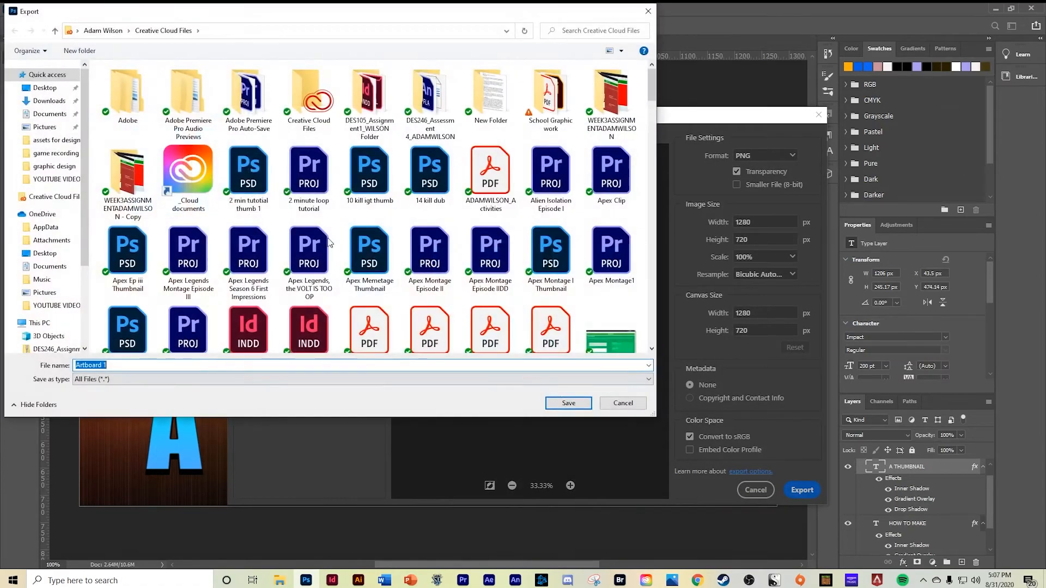
left_click(45, 165)
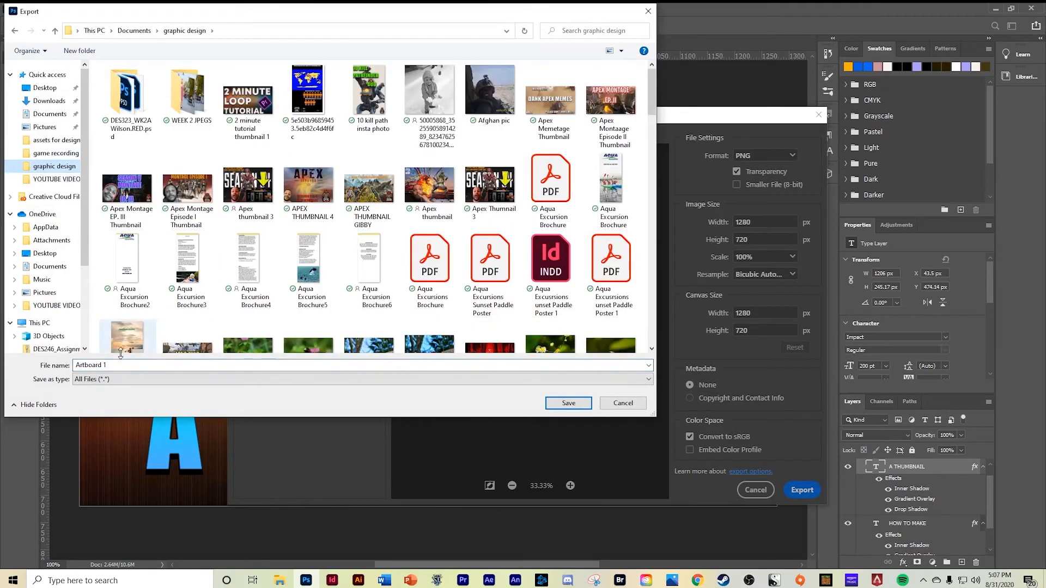
type("H")
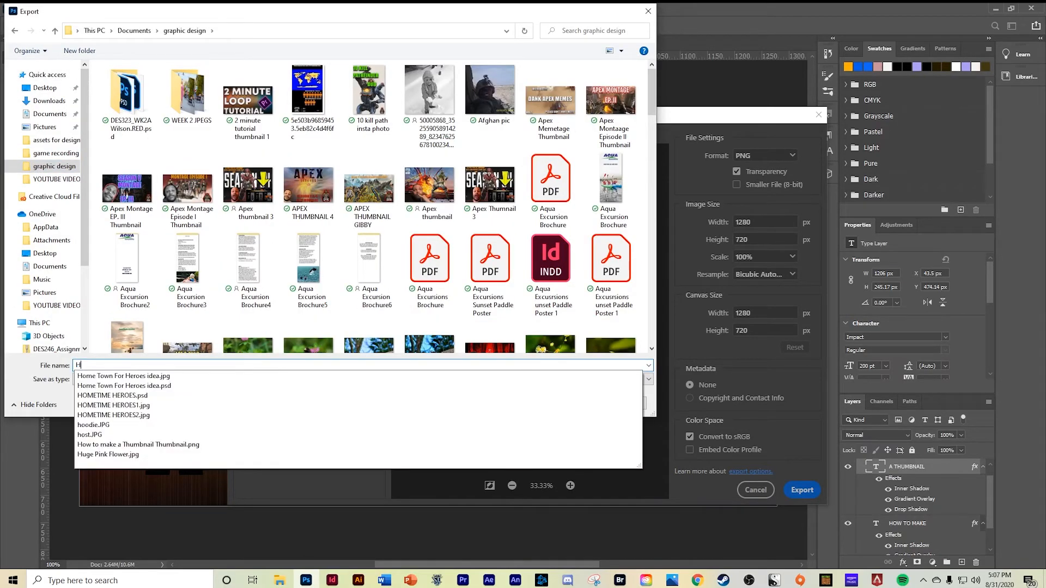
type("ow to make athumbna")
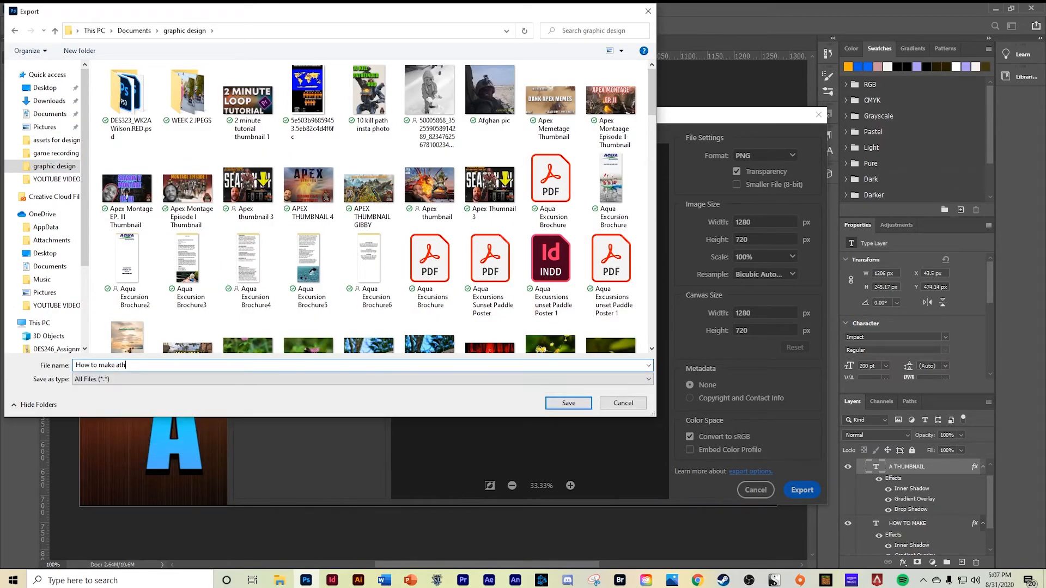
type("il")
left_click(562, 406)
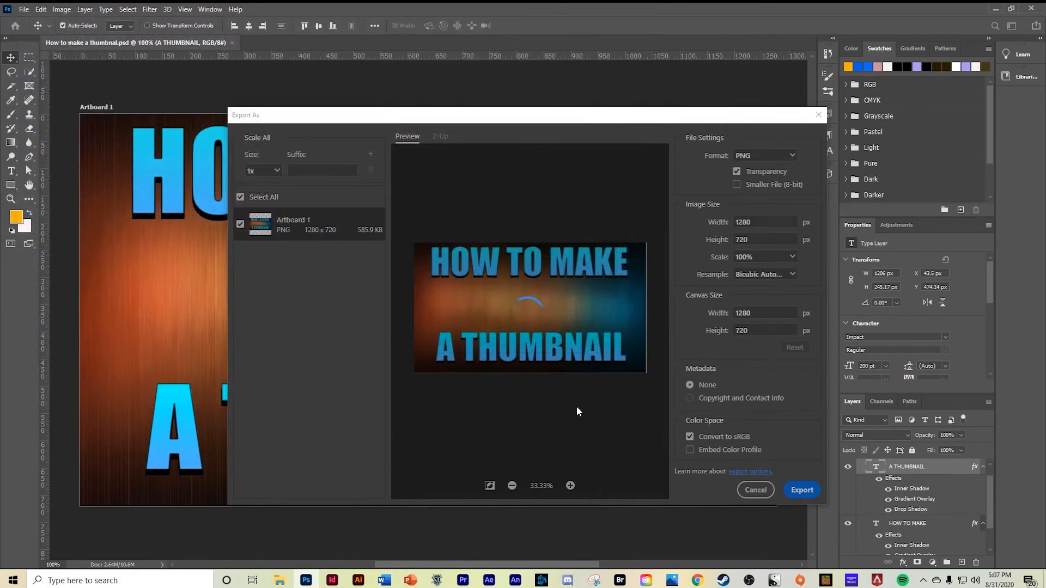